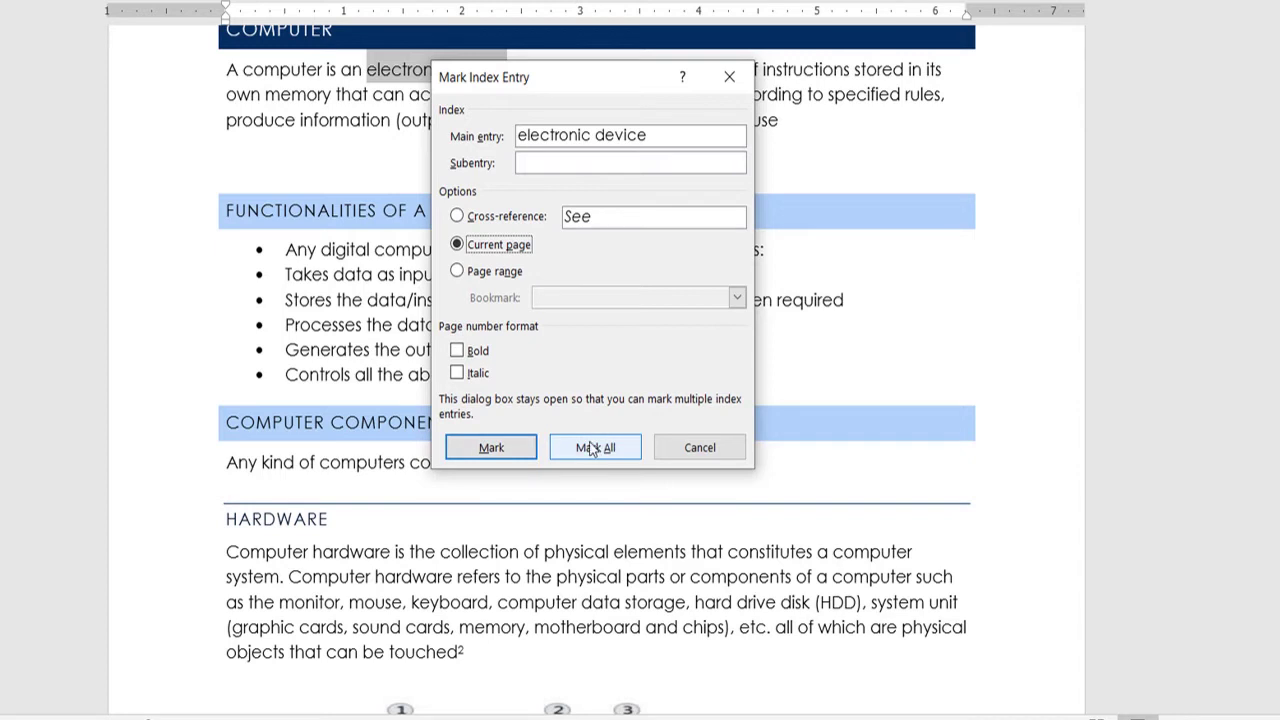
Mark all occurrences of "electronic device" as index entries, then hide the document's formatting marks.
left_click(595, 448)
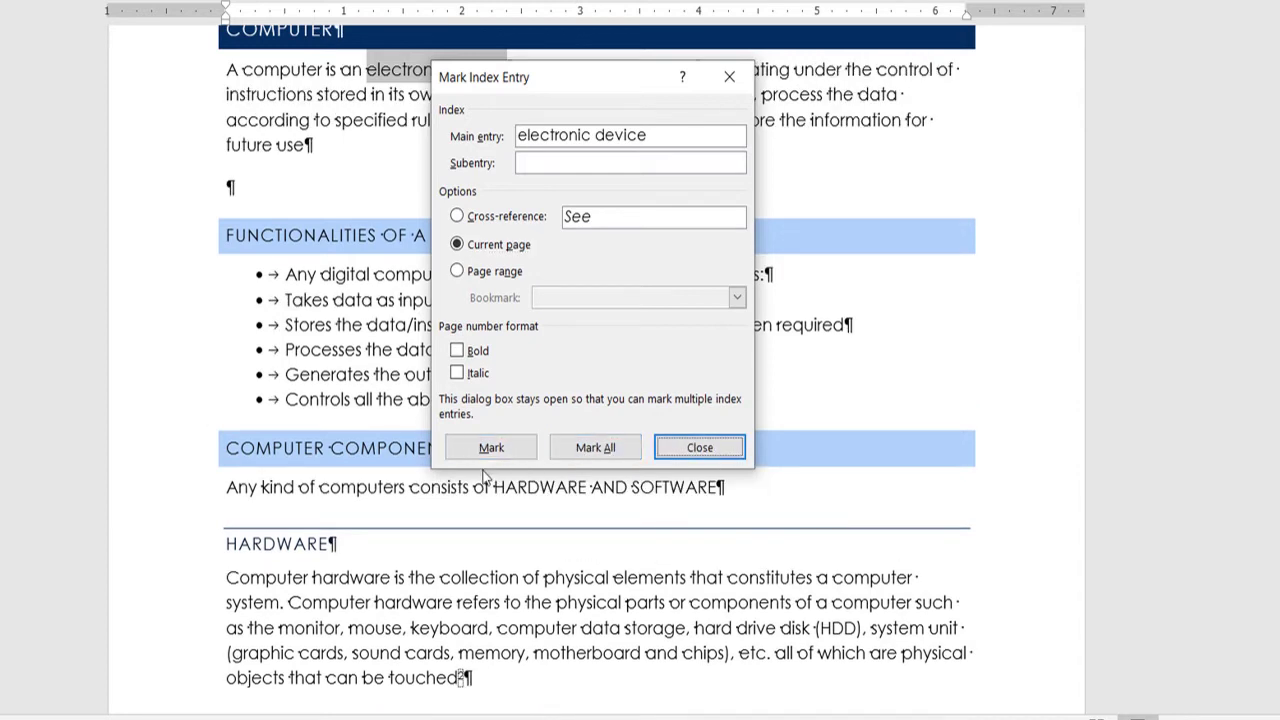
left_click(700, 448)
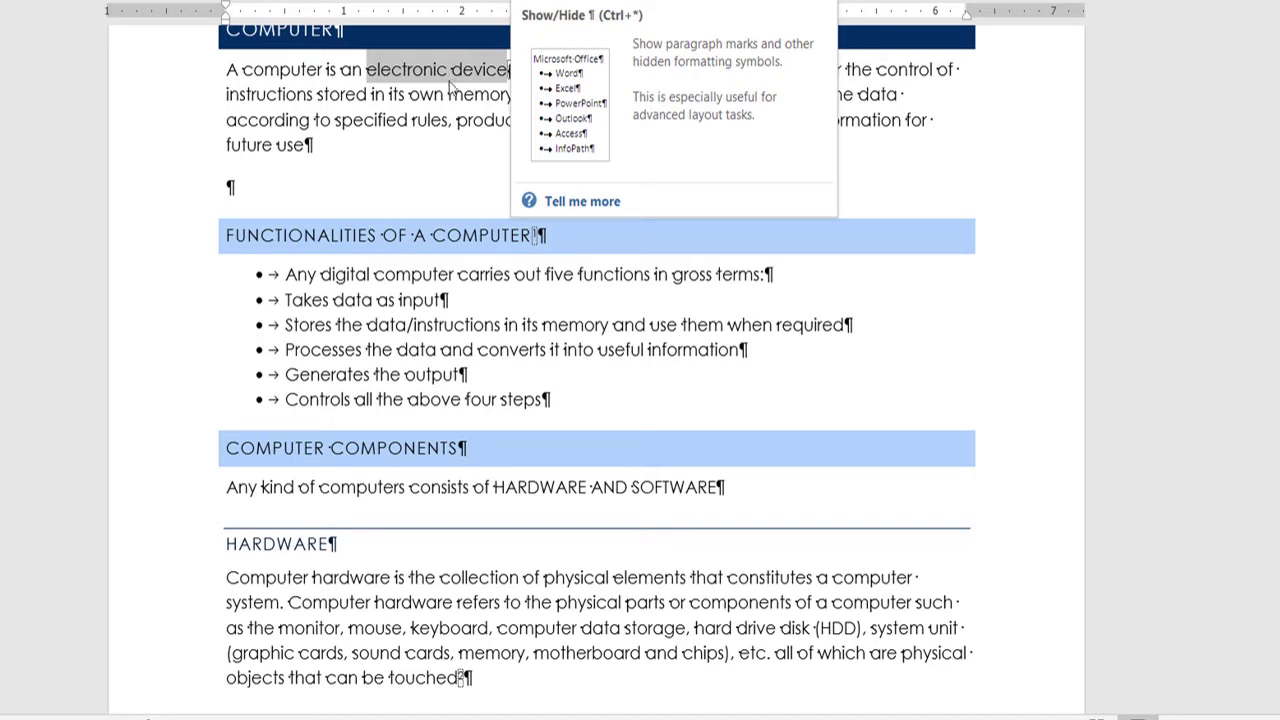
left_click(443, 121)
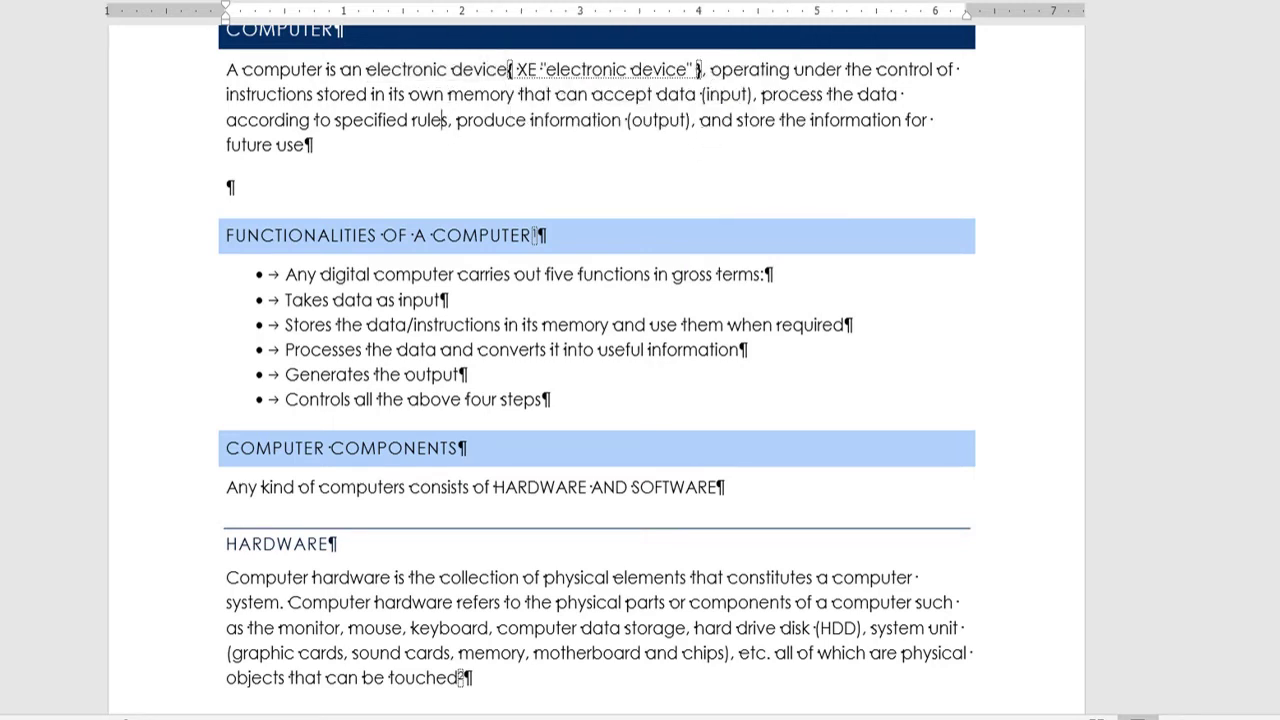
scroll(1172, 226, "up", 1)
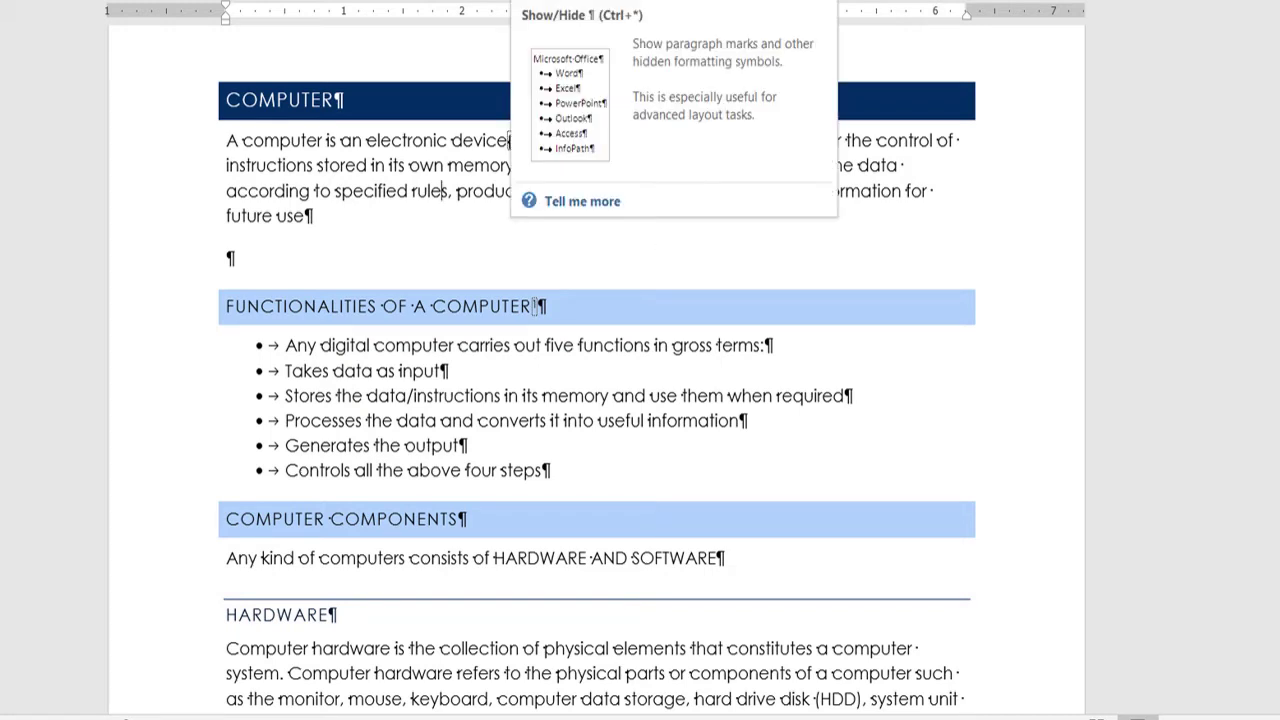
key("ctrl+shift+8")
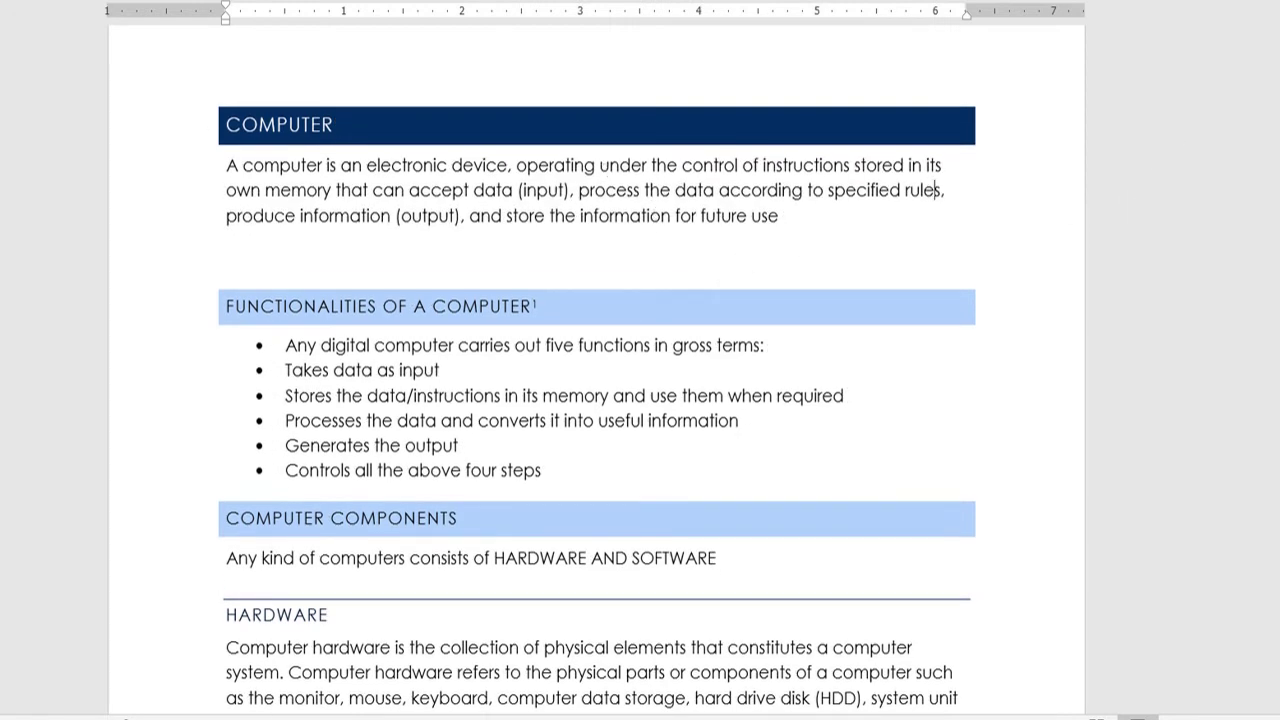
Mark all occurrences of "Hardware" as index entries, using the word in the HARDWARE heading under Computer Components.
scroll(597, 400, "down", 4)
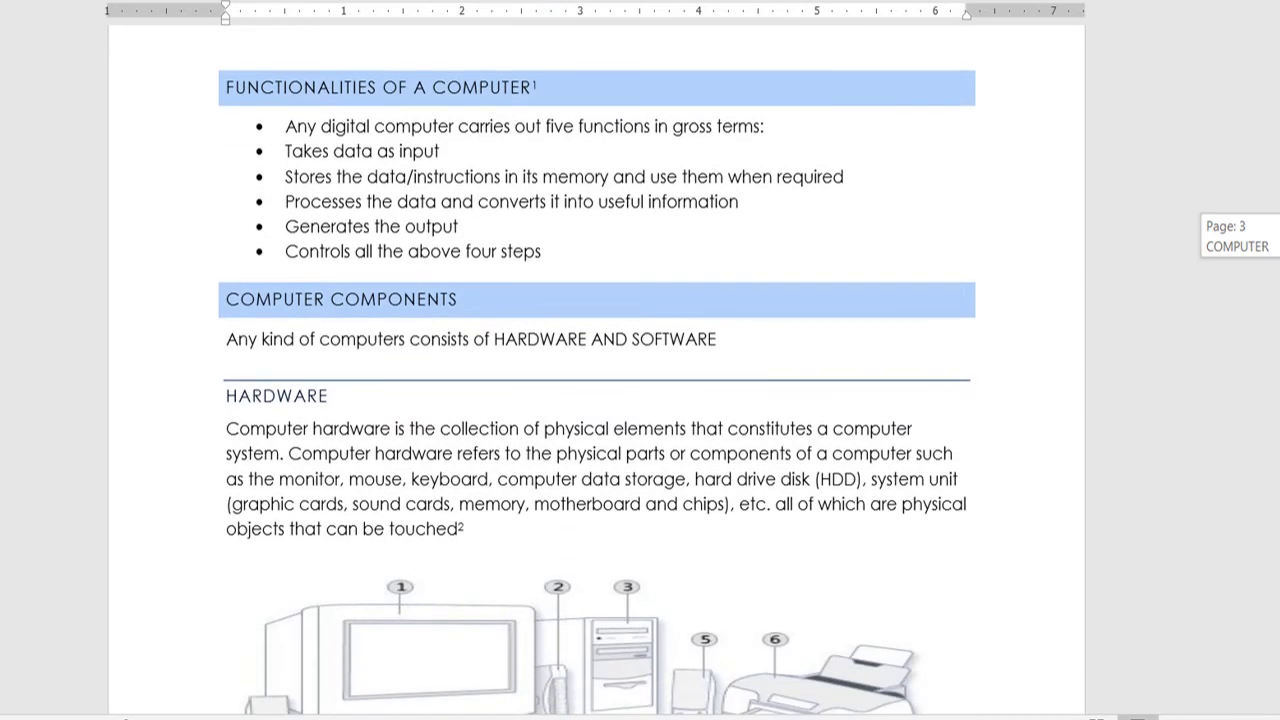
scroll(597, 400, "up", 4)
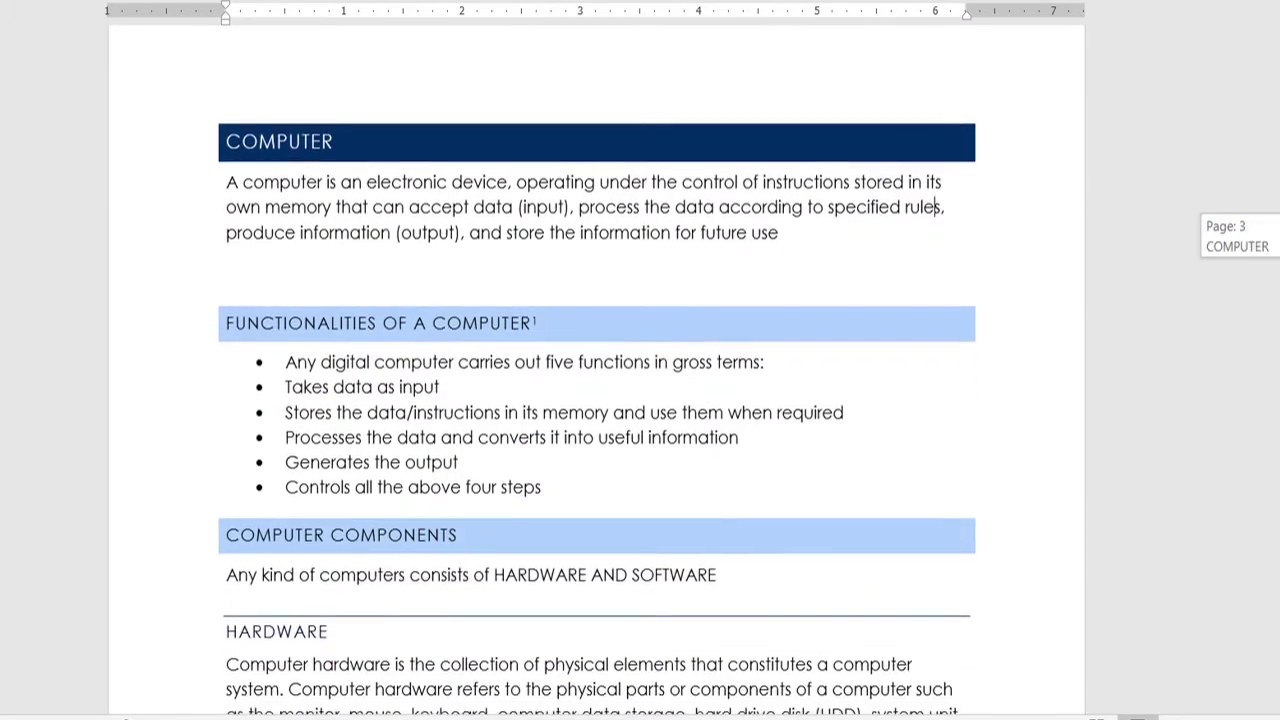
scroll(597, 400, "down", 5)
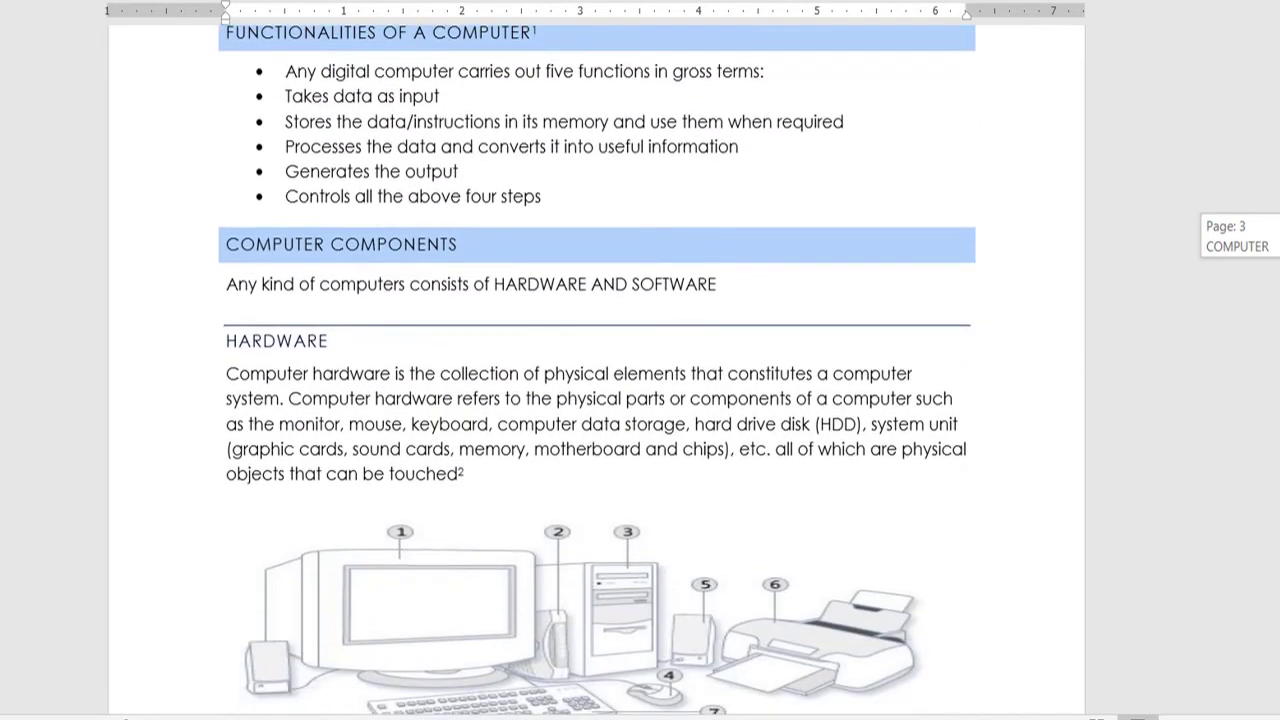
scroll(257, 268, "down", 1)
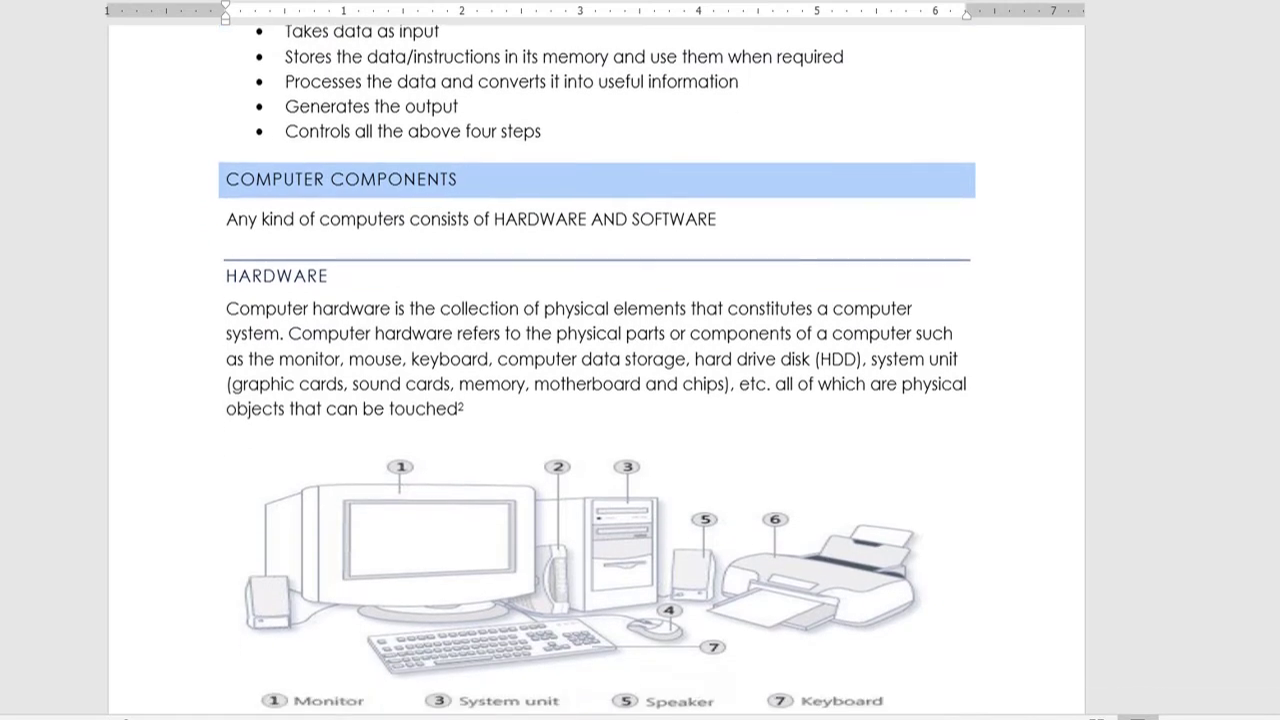
left_click_drag(229, 273, 326, 272)
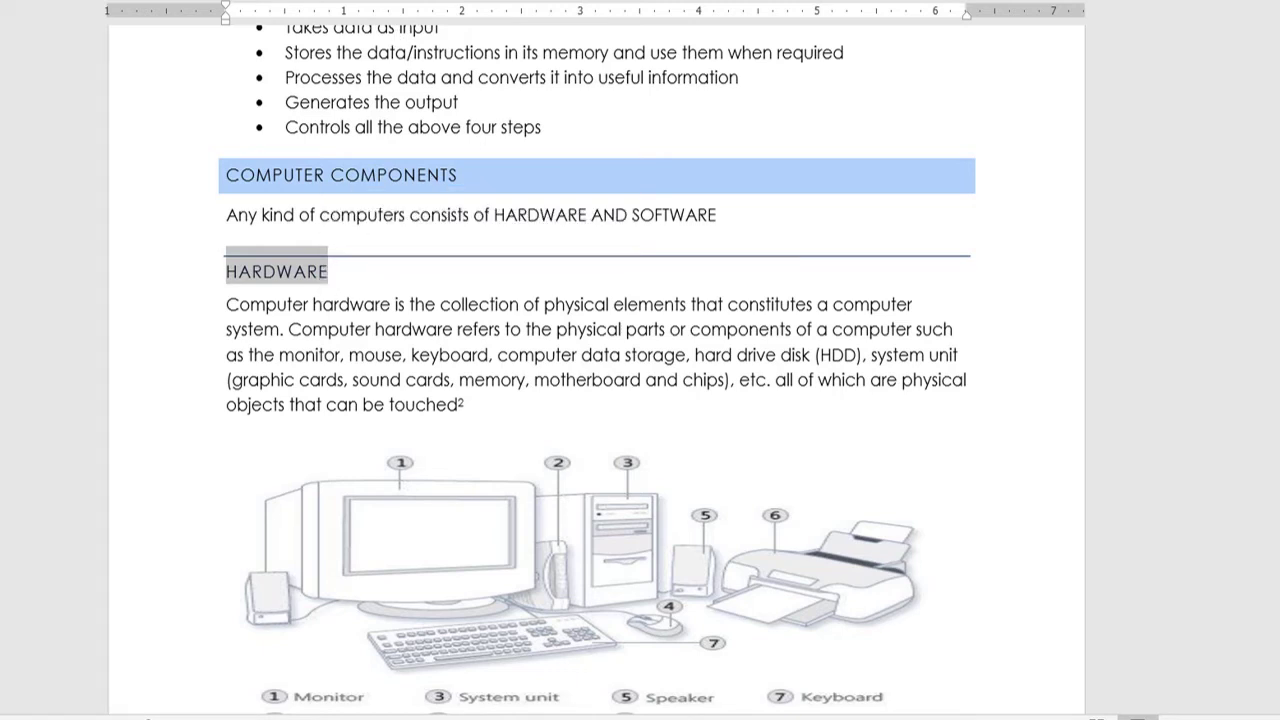
key("alt+shift+x")
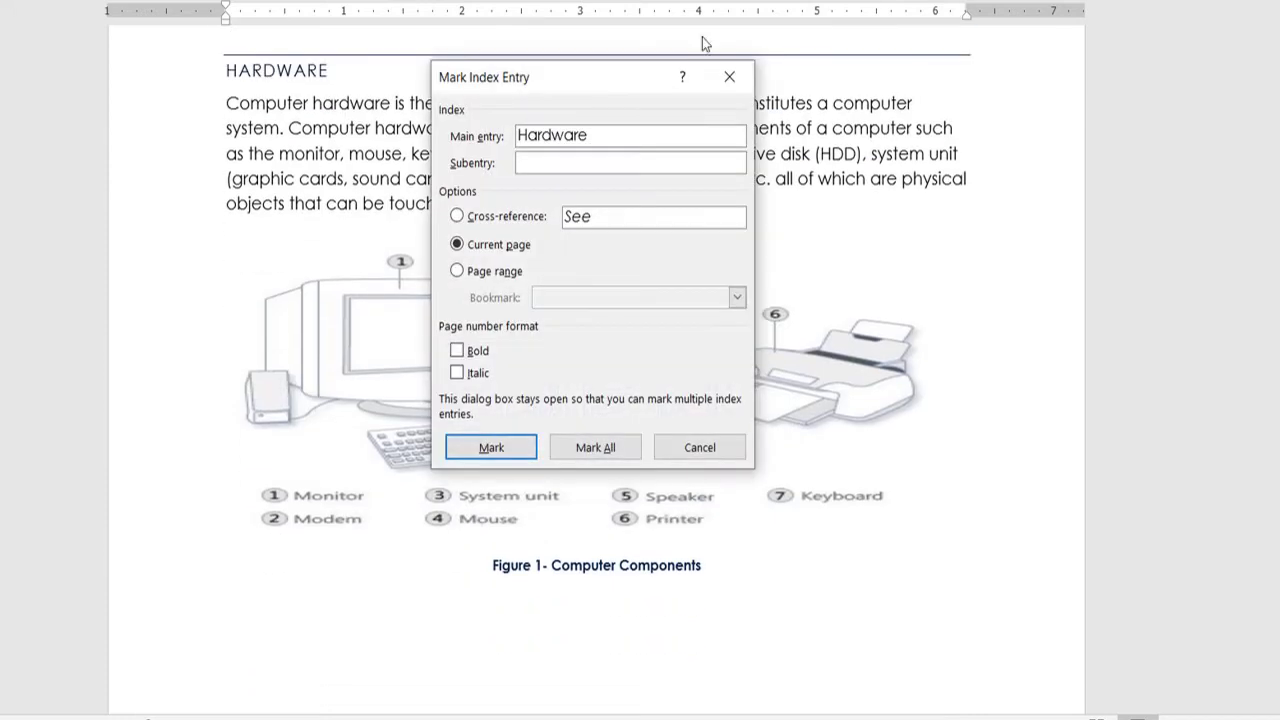
left_click(573, 454)
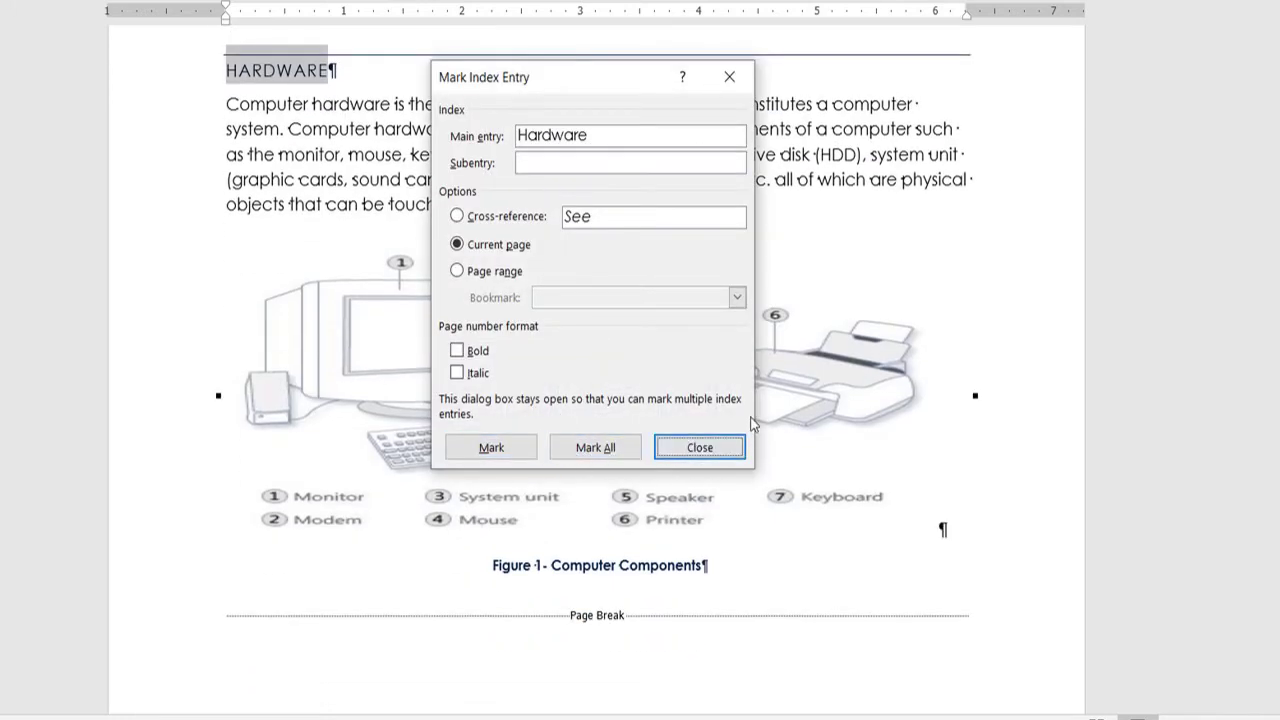
left_click(700, 448)
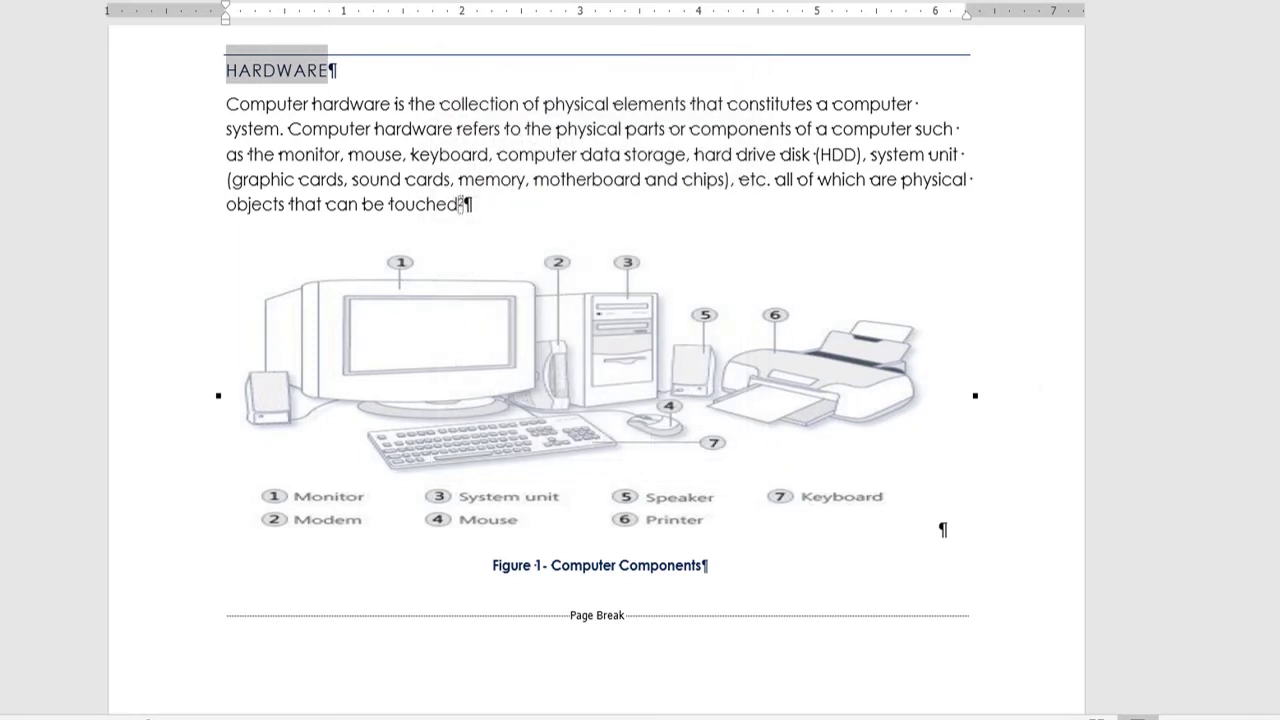
Mark all occurrences of "Software" as index entries, using the SOFTWARE heading below the Output Devices table.
scroll(597, 370, "down", 10)
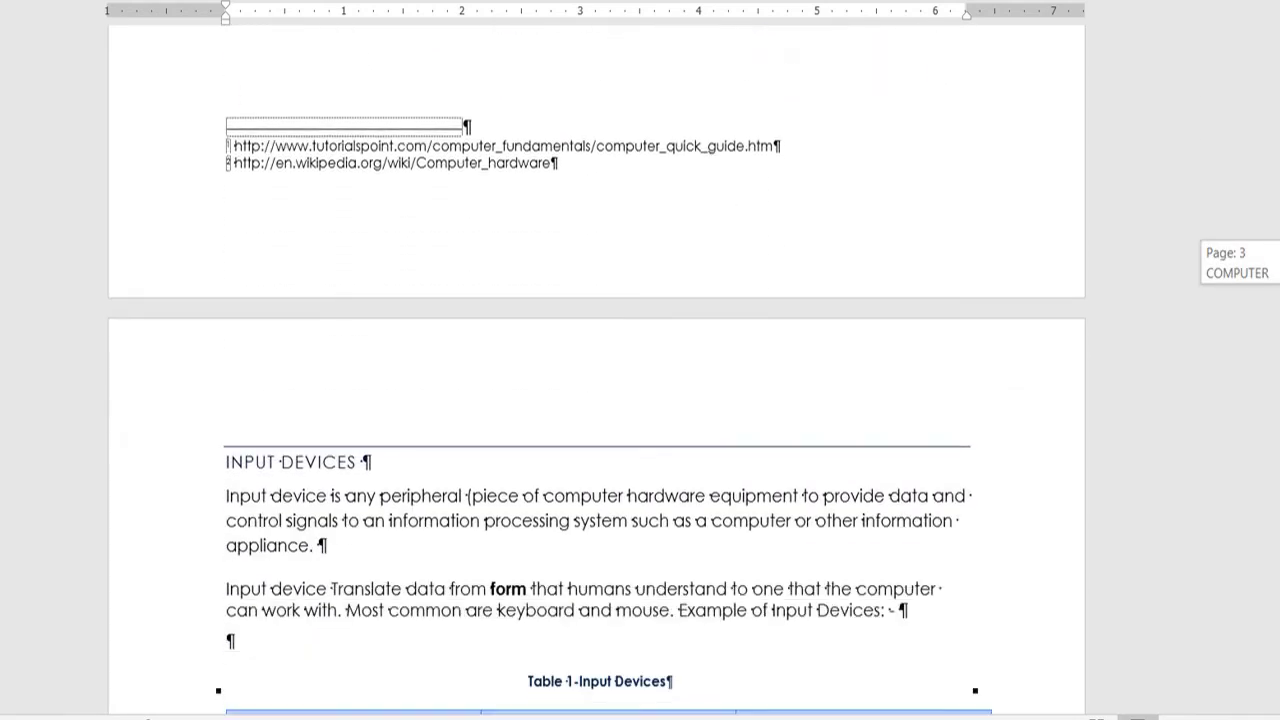
scroll(597, 370, "down", 5)
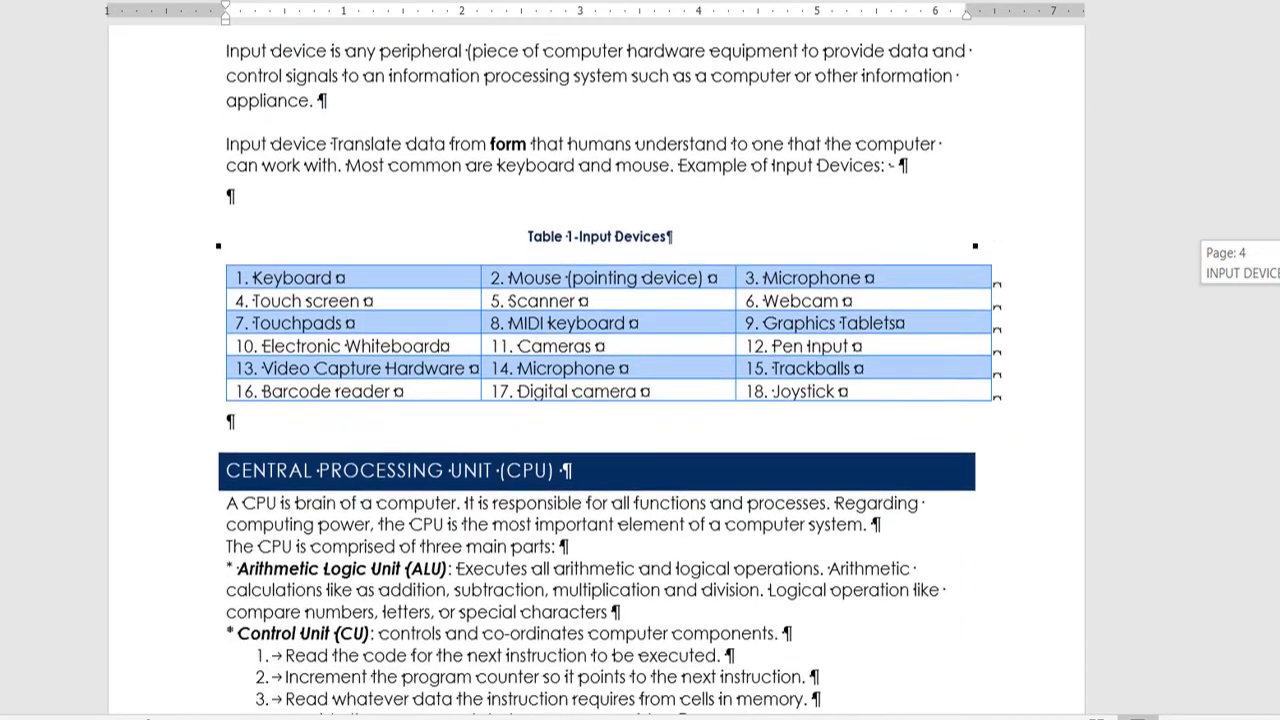
scroll(597, 370, "down", 4)
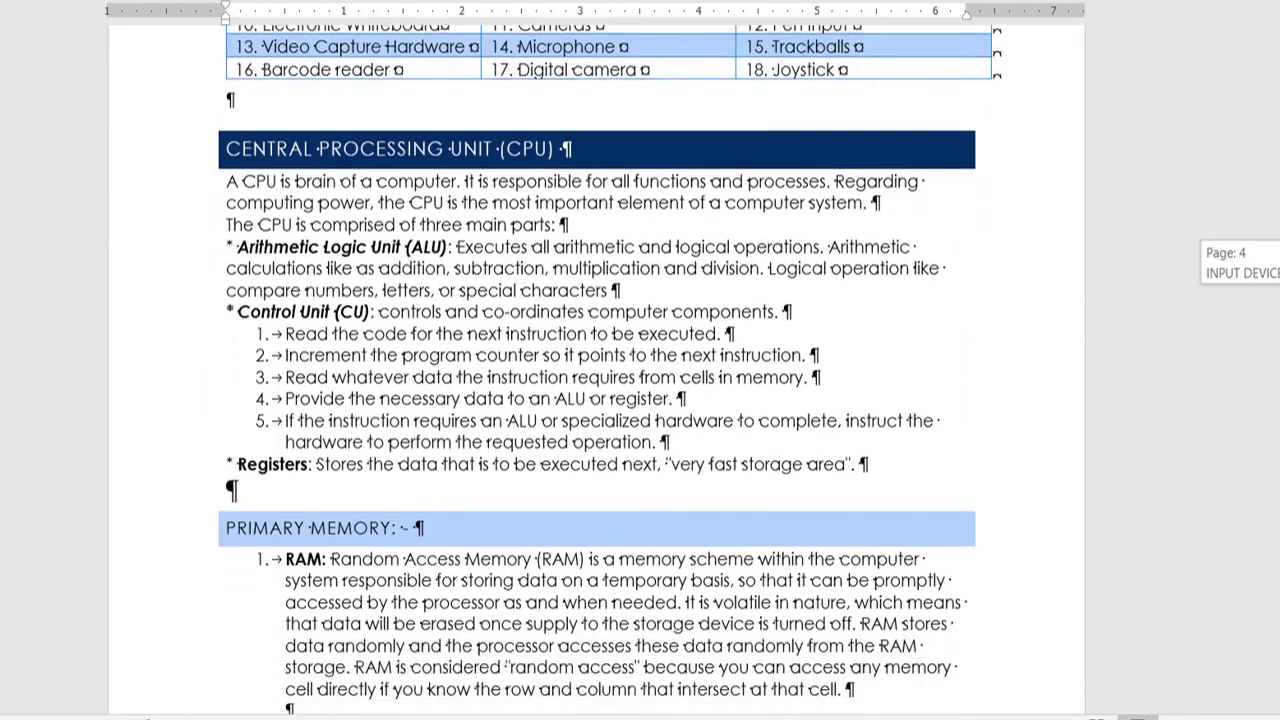
scroll(597, 370, "down", 7)
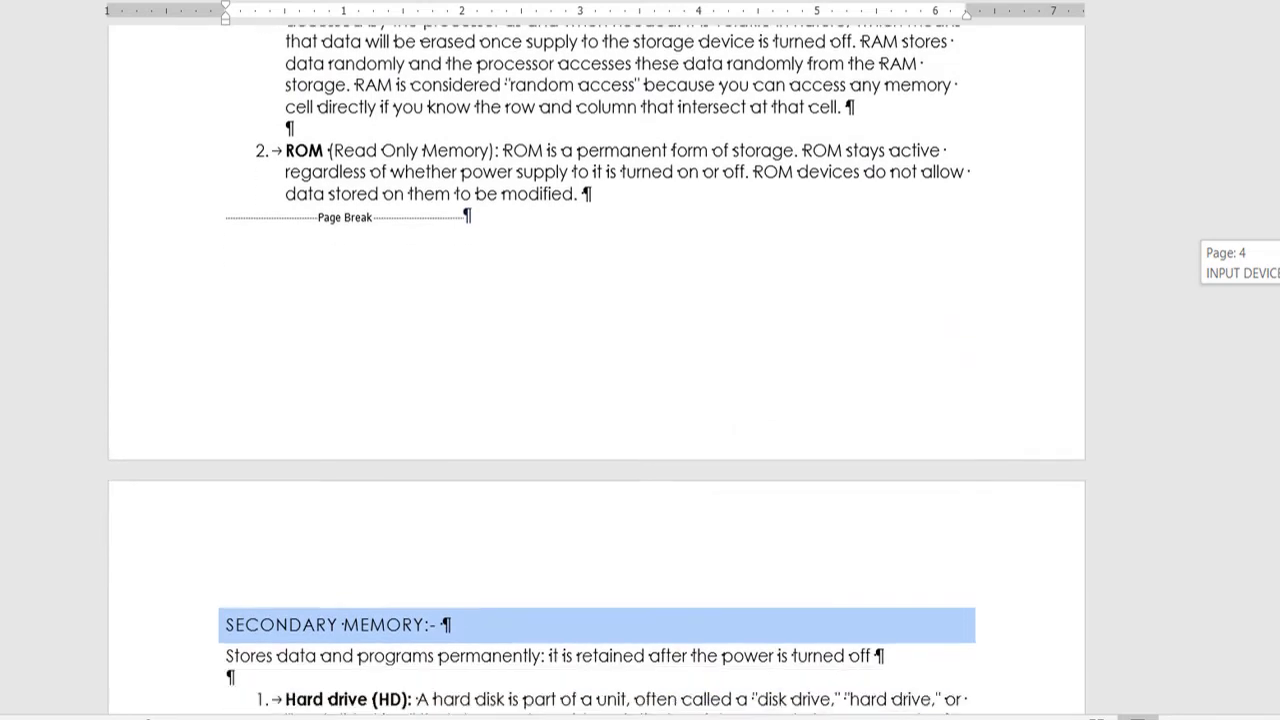
scroll(597, 370, "down", 10)
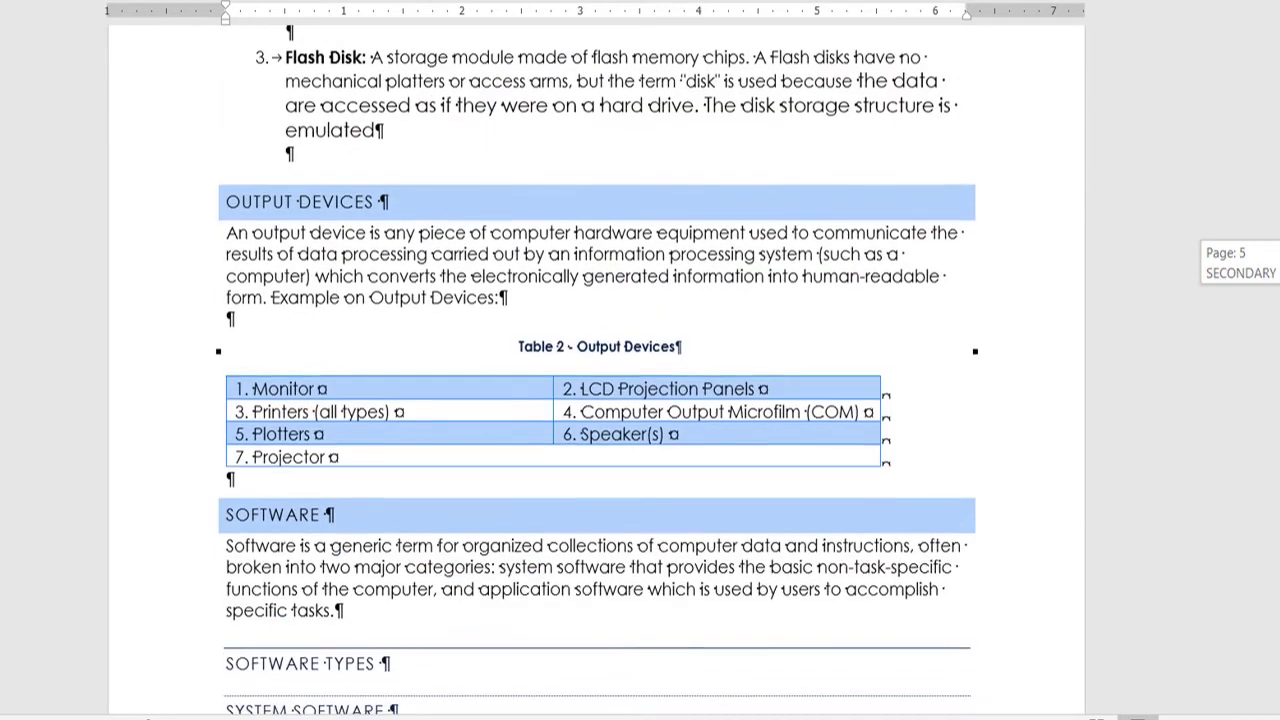
scroll(597, 370, "down", 1)
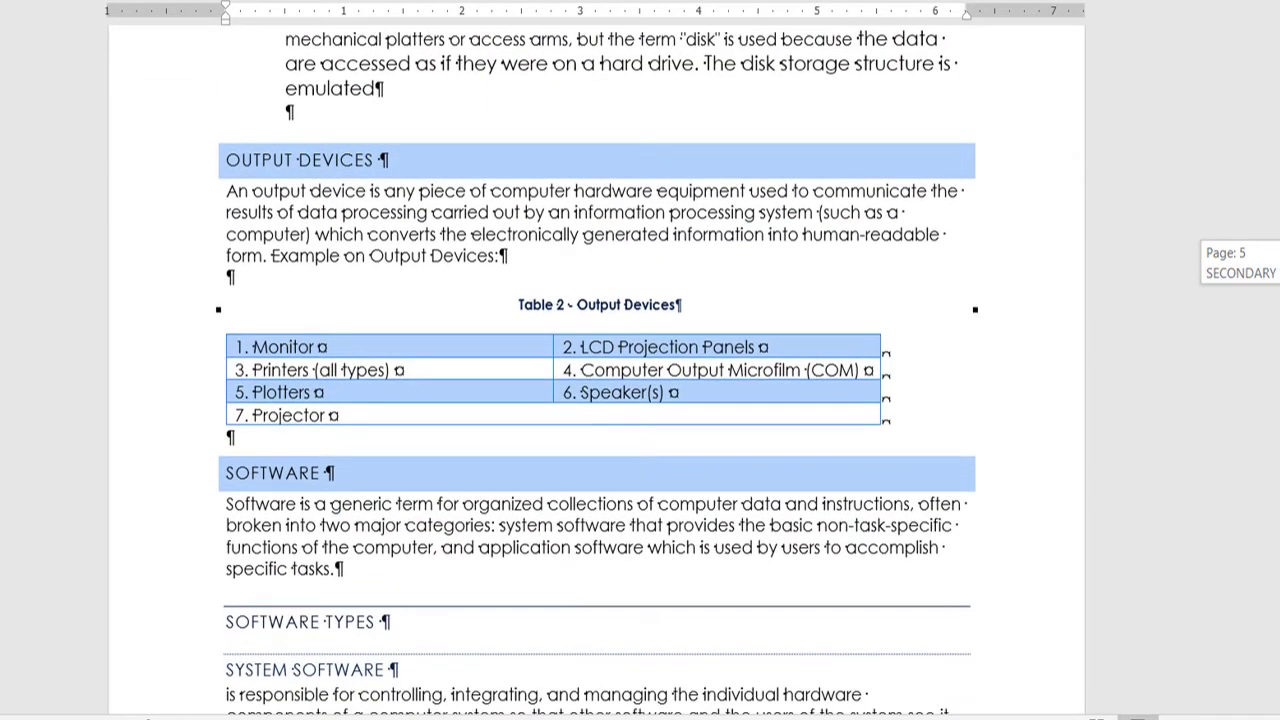
scroll(597, 370, "down", 1)
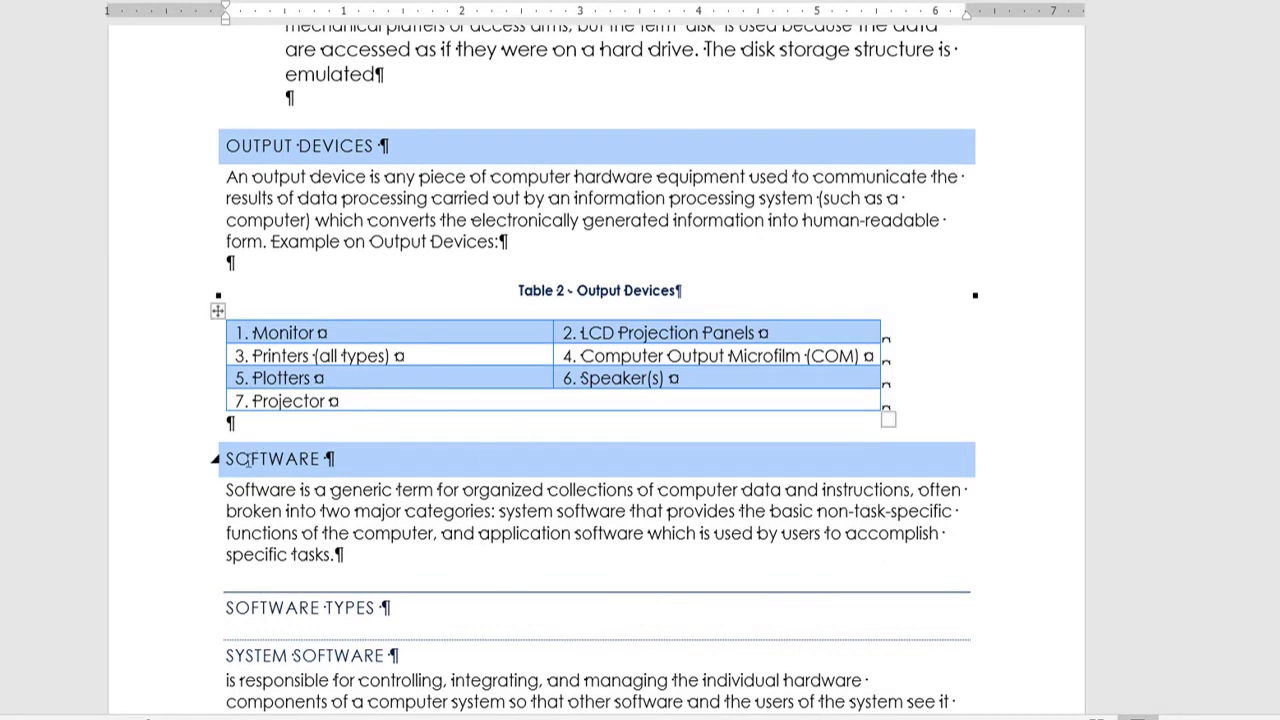
left_click_drag(227, 459, 320, 459)
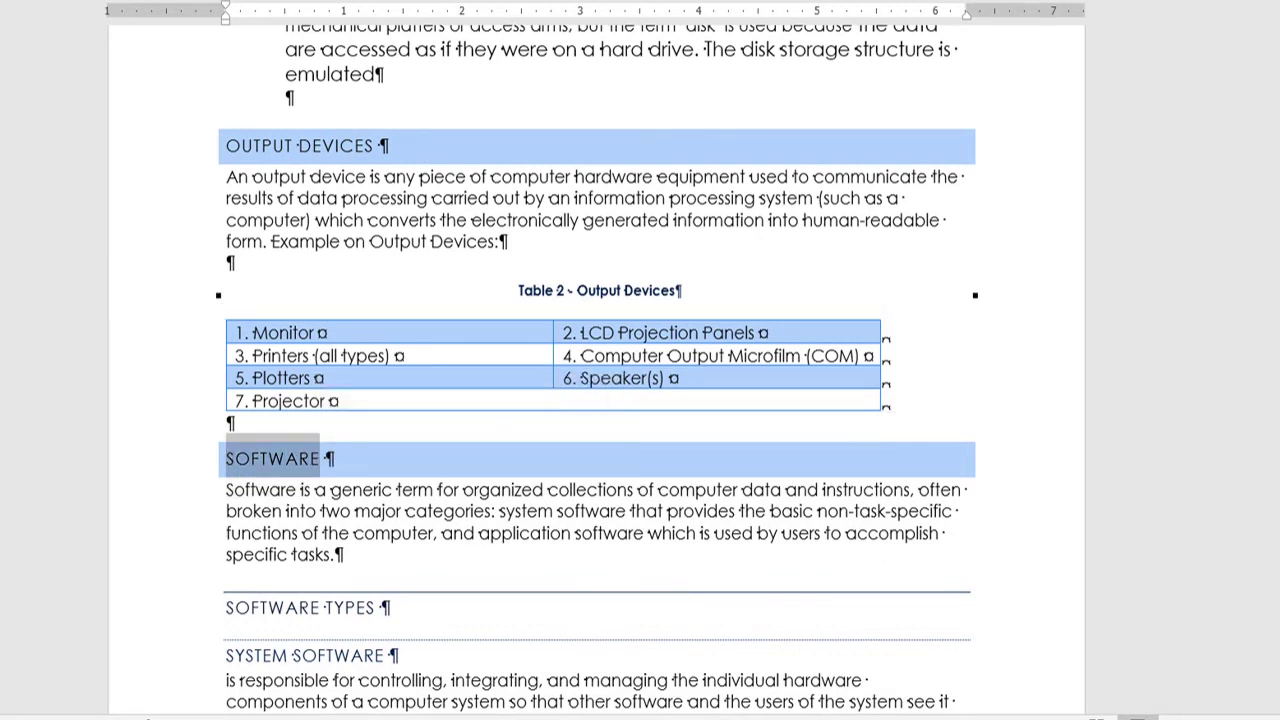
key("alt+shift+x")
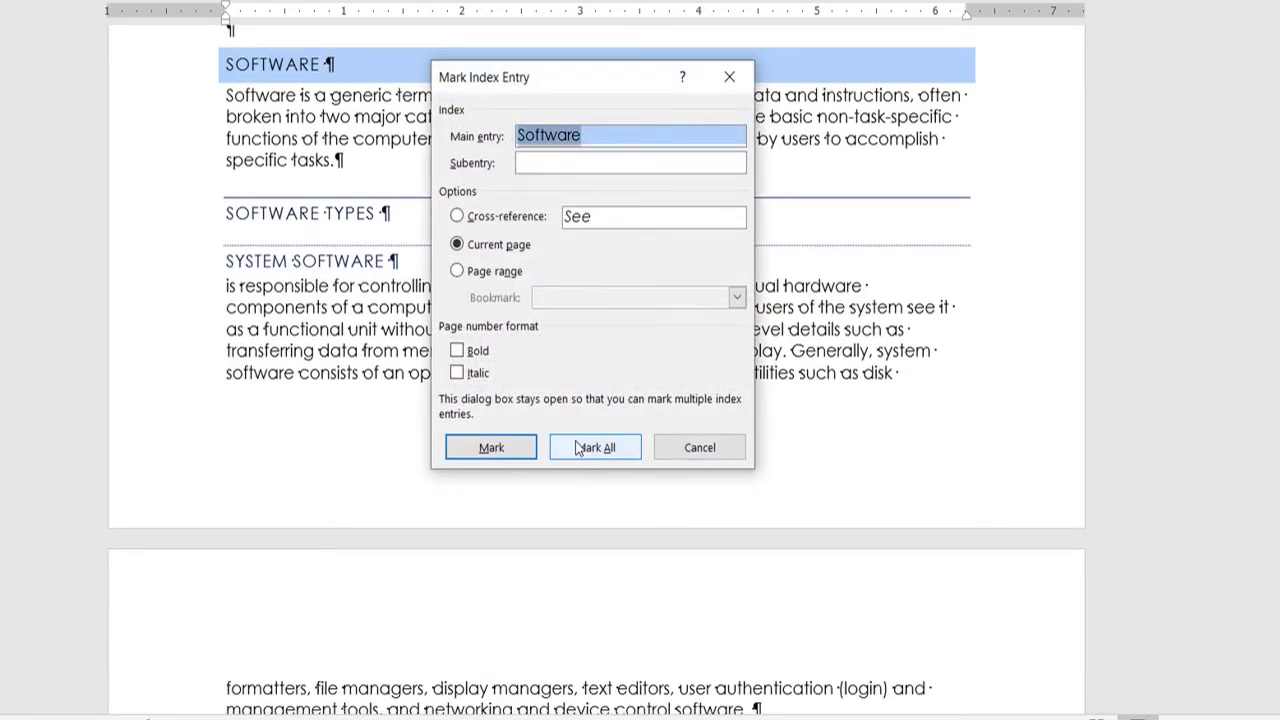
left_click(577, 448)
left_click(684, 450)
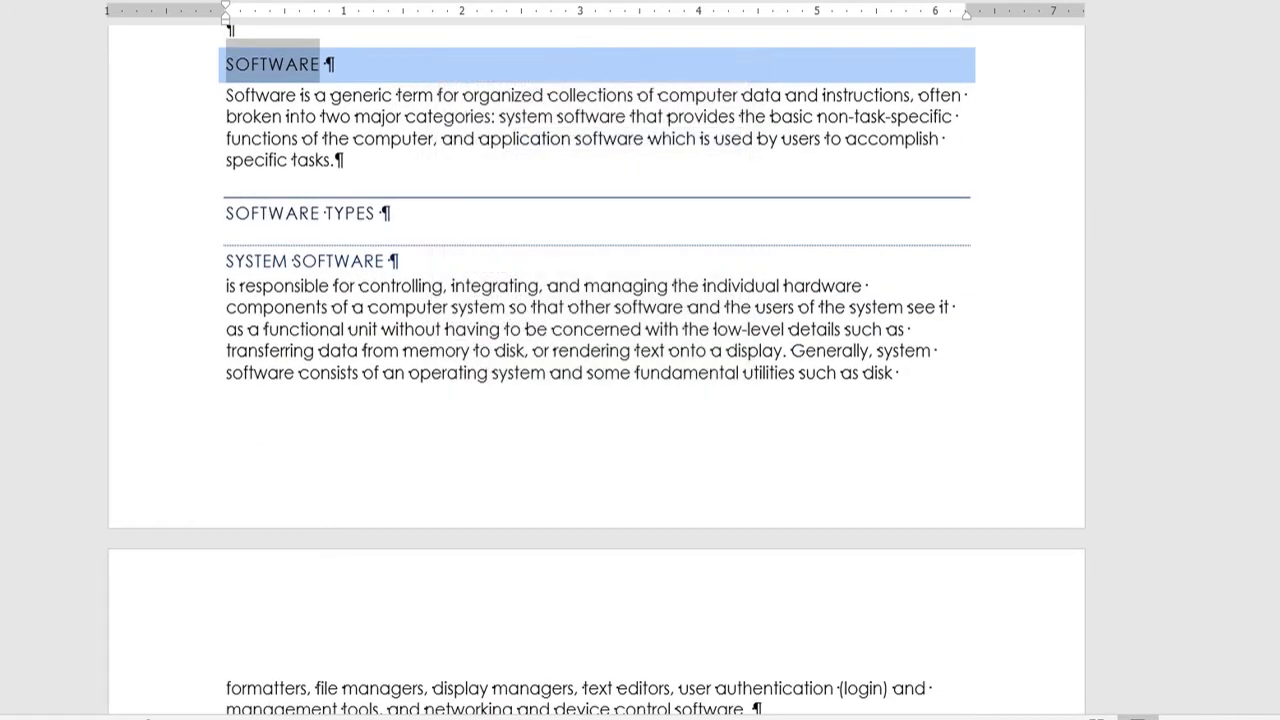
Mark the word "Application" in the APPLICATION SOFTWARE heading as a single current-page index entry.
scroll(255, 358, "down", 5)
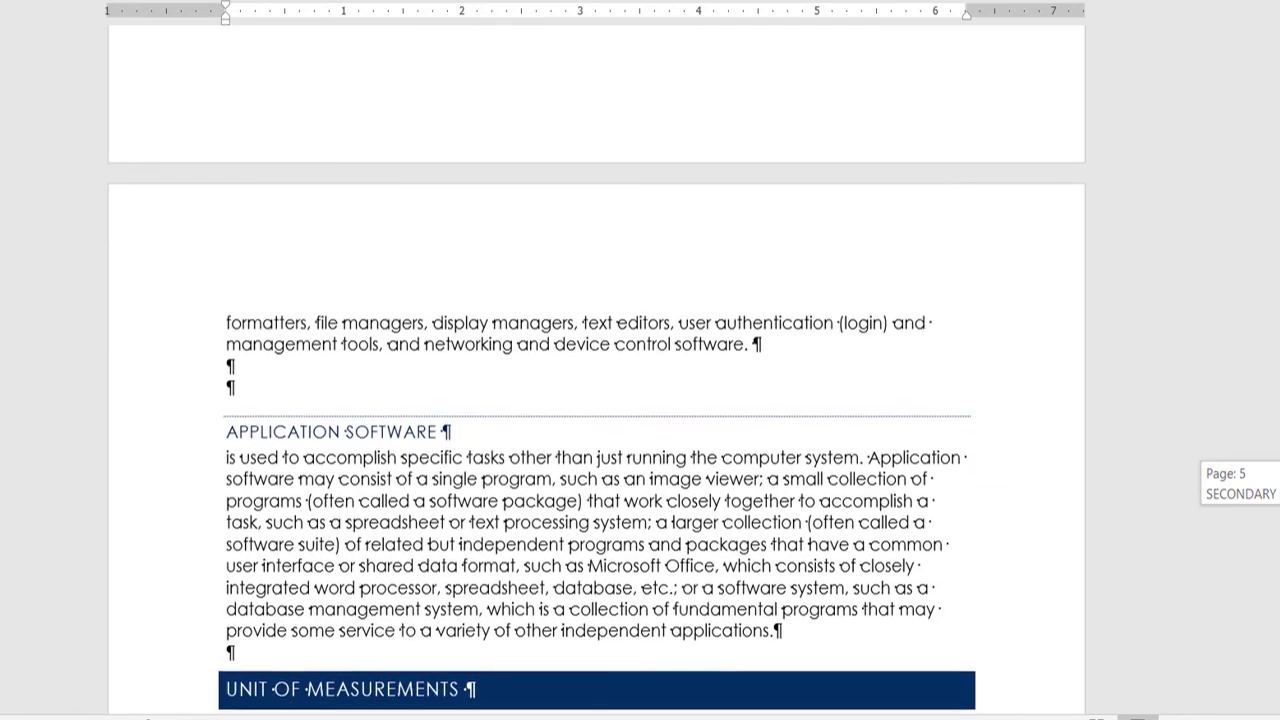
left_click_drag(229, 436, 343, 431)
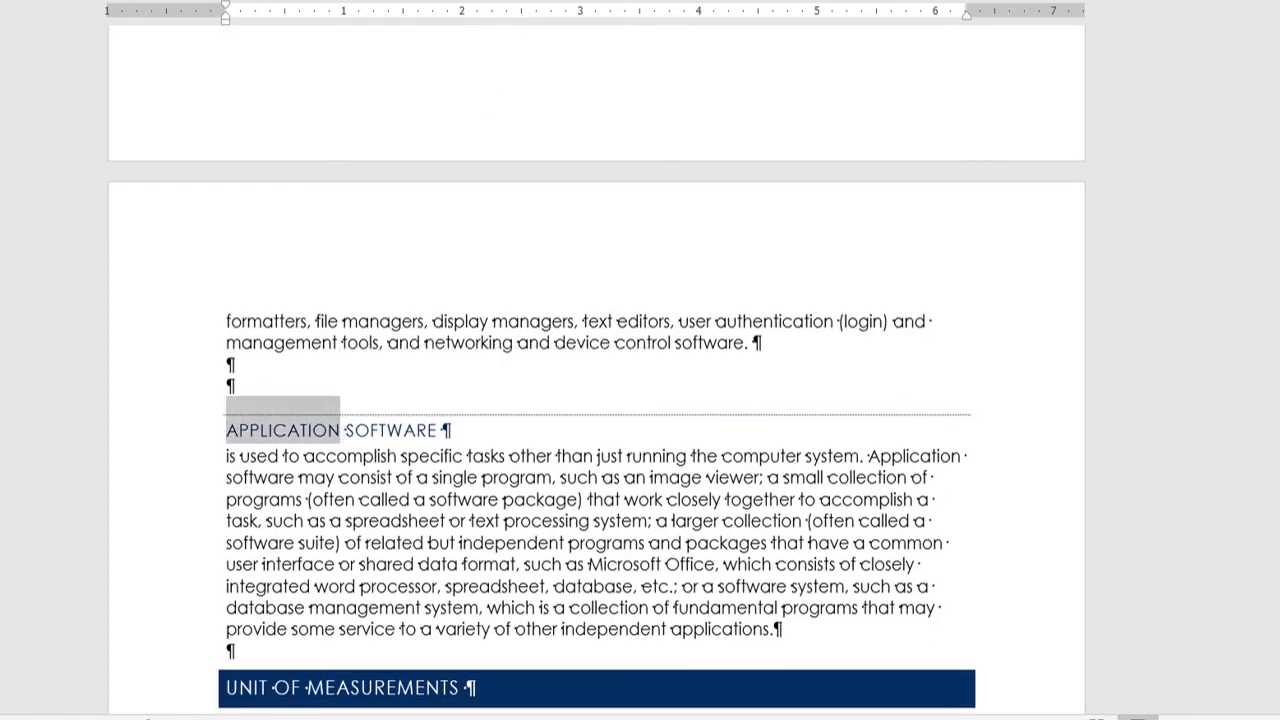
key("alt+shift+x")
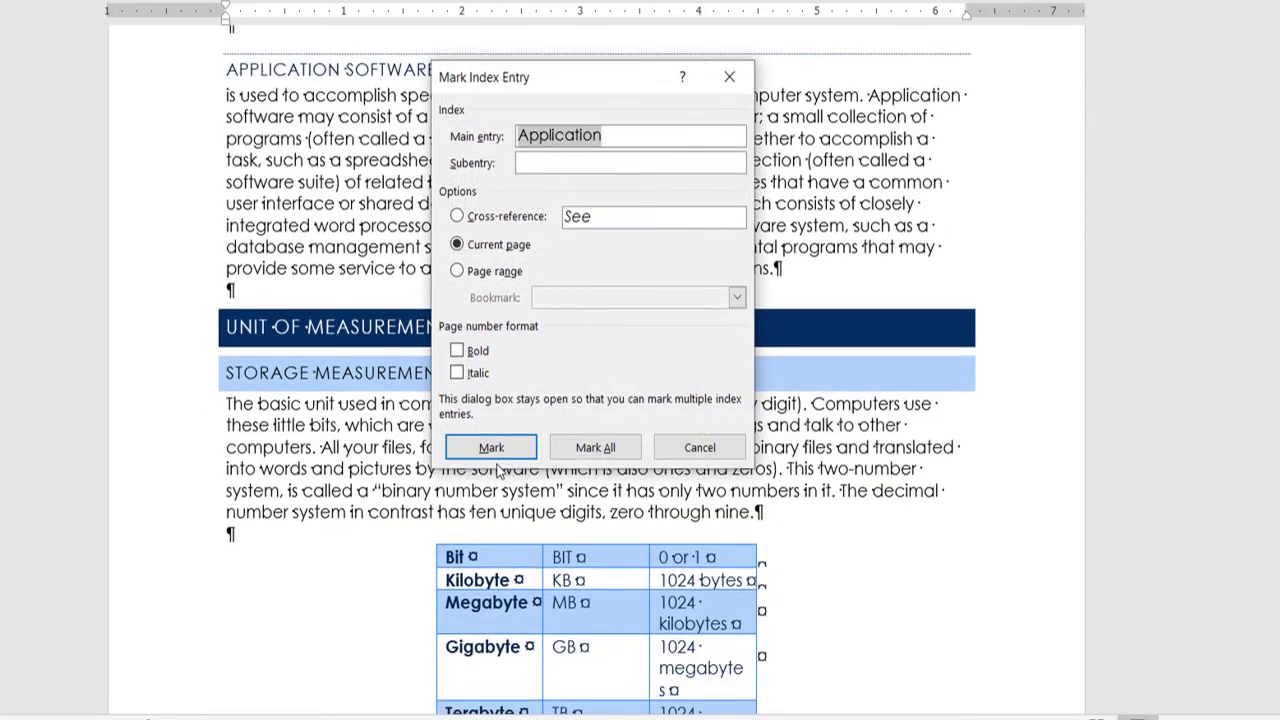
left_click(576, 440)
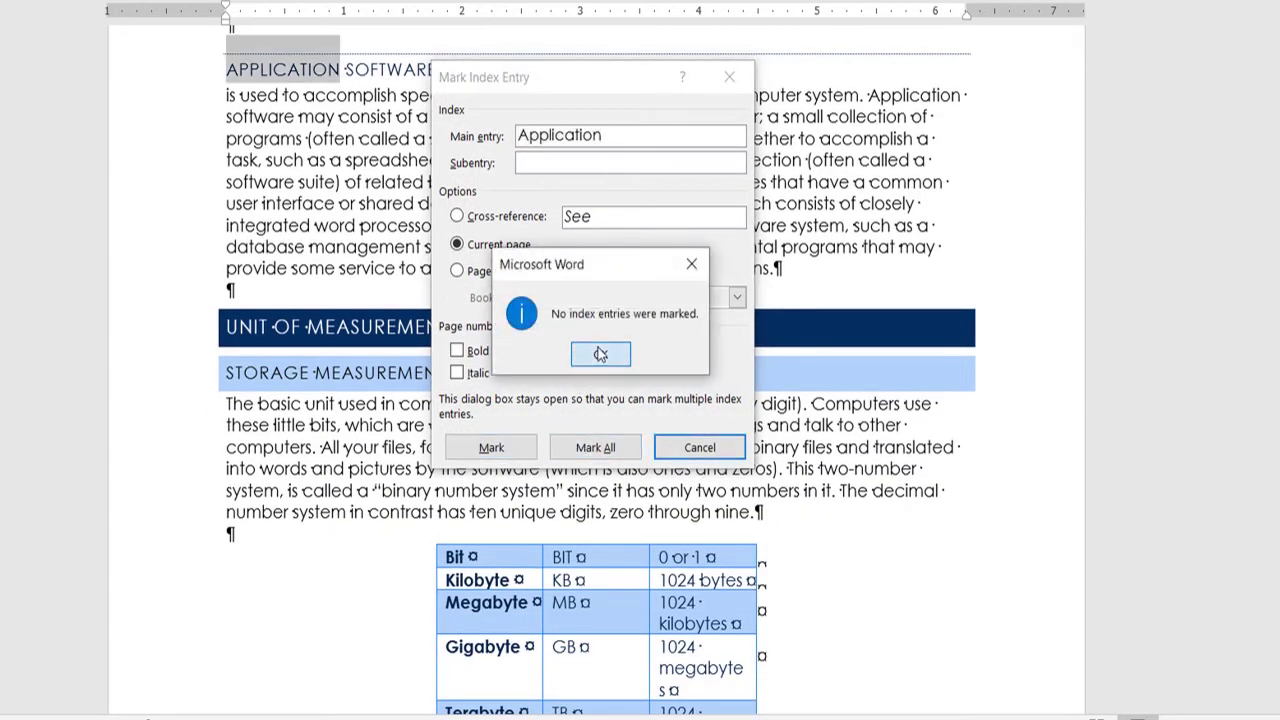
left_click(586, 352)
left_click(518, 450)
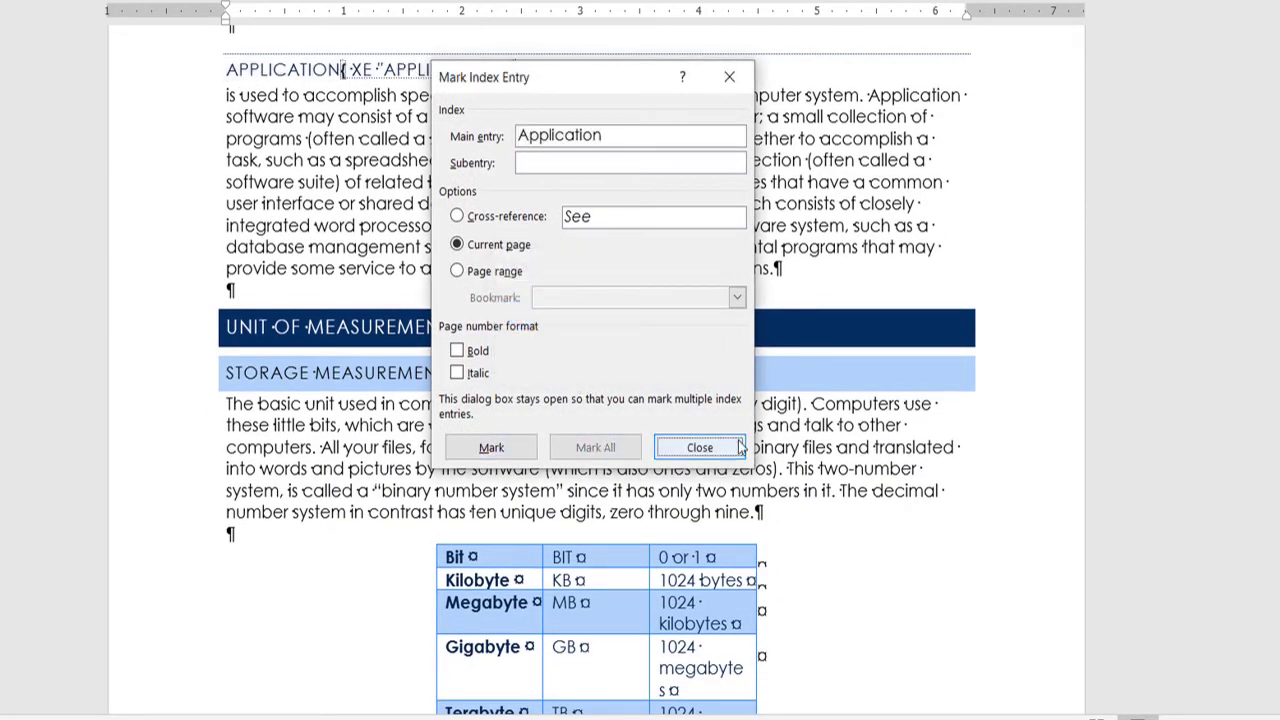
left_click(700, 448)
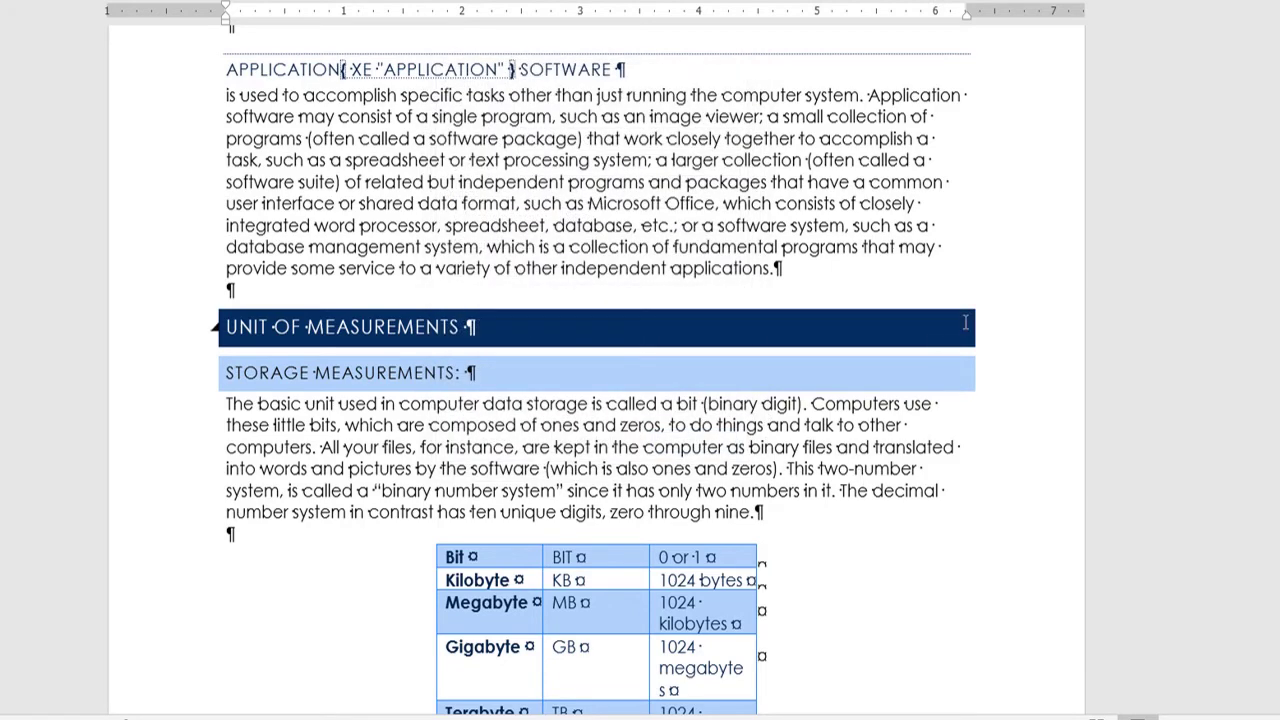
Mark the word "Unit" in the UNIT OF MEASUREMENTS heading as a current-page index entry.
scroll(597, 370, "down", 5)
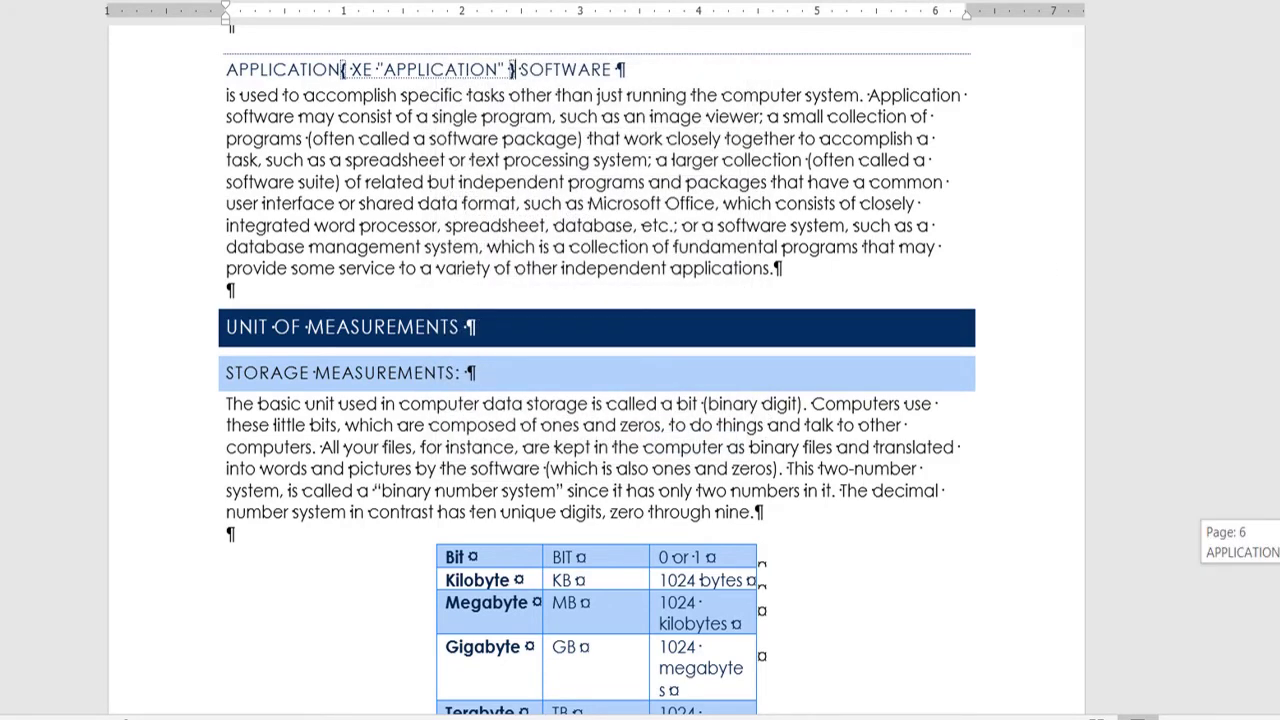
scroll(597, 370, "up", 4)
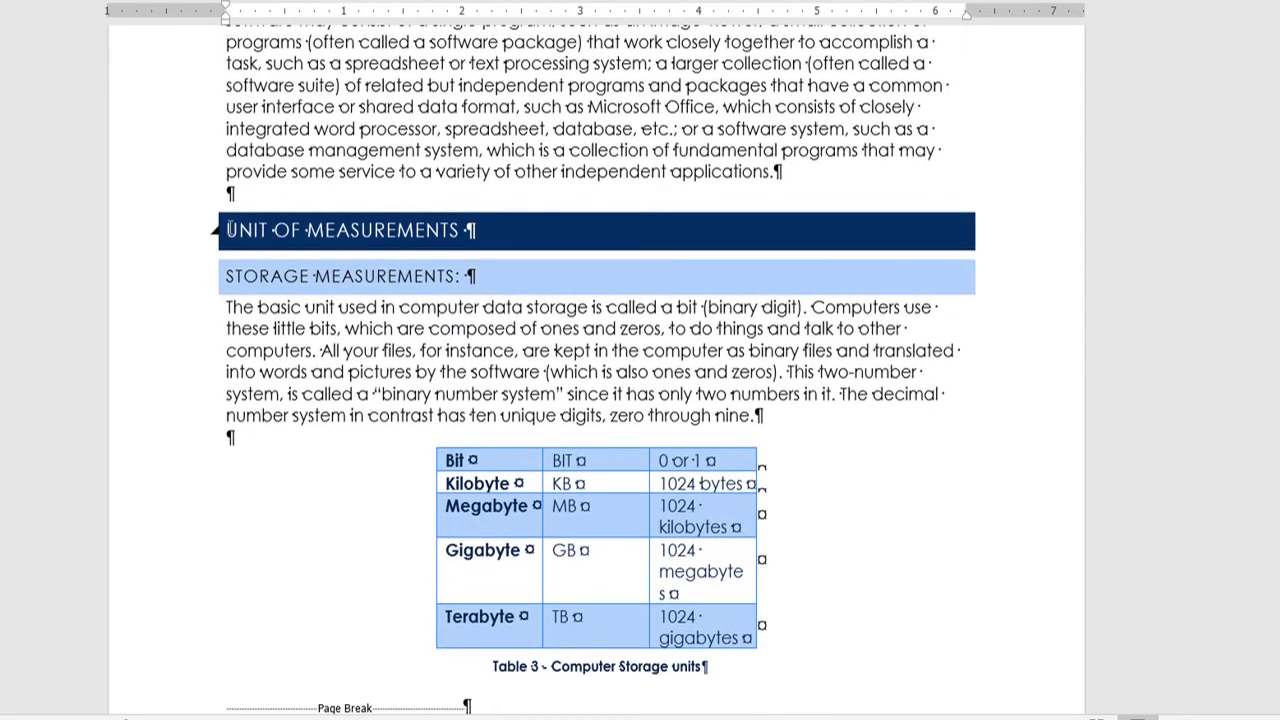
left_click_drag(229, 228, 256, 232)
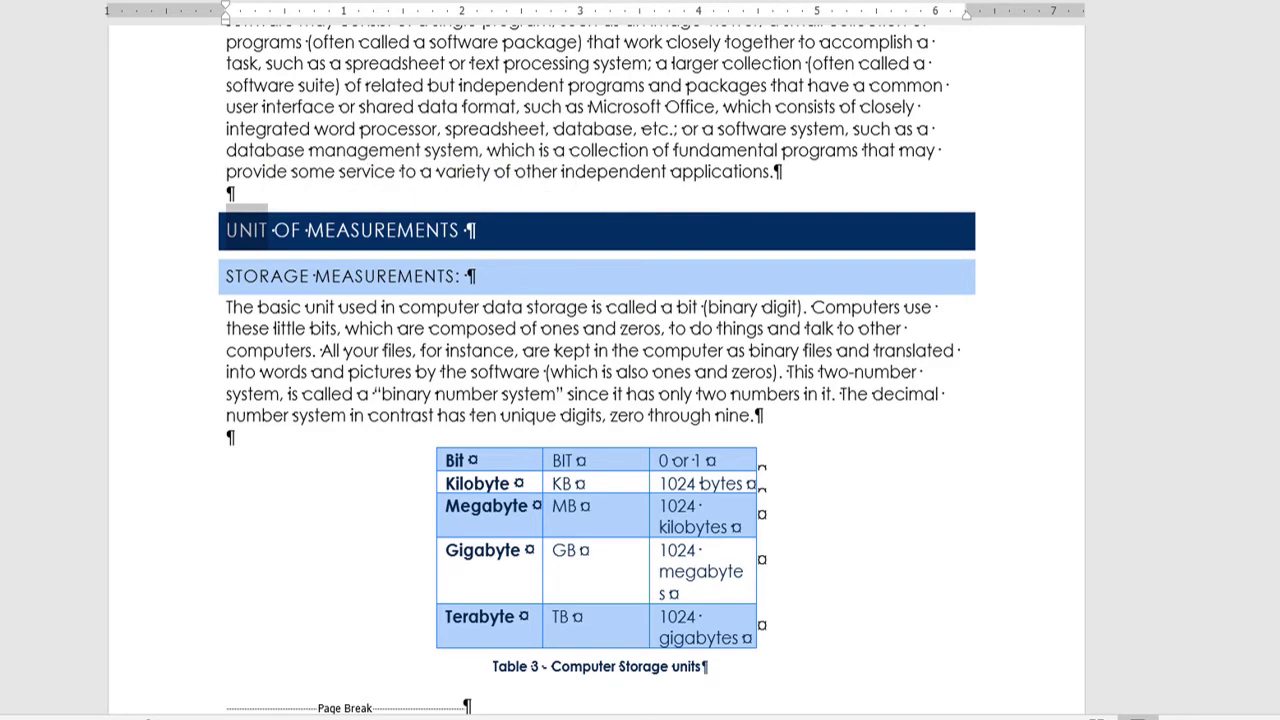
key("alt+shift+x")
left_click(580, 452)
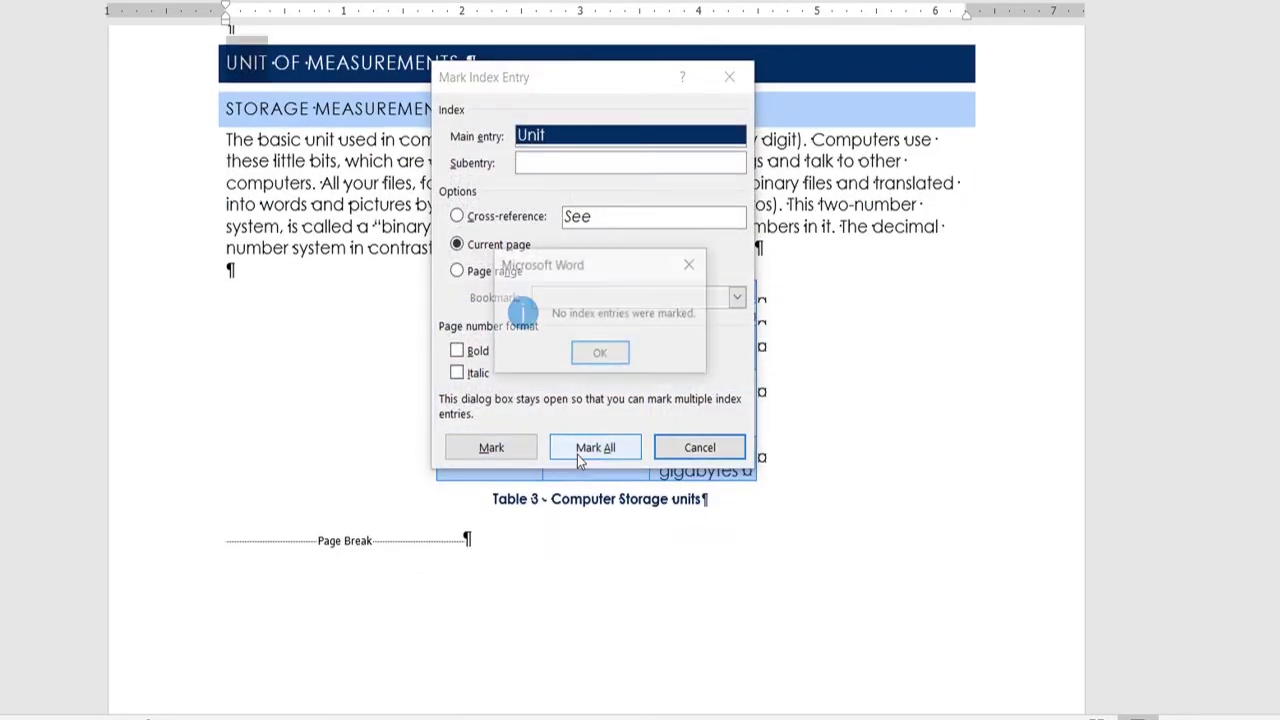
left_click(597, 353)
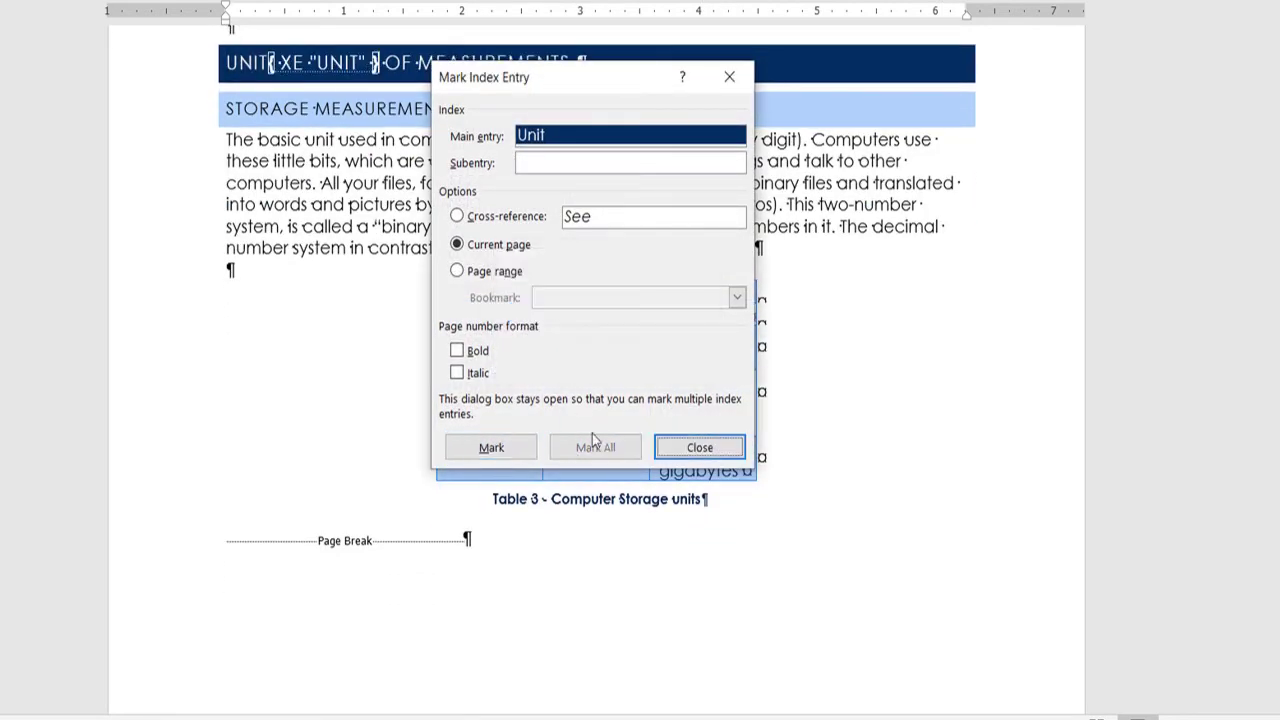
left_click(700, 447)
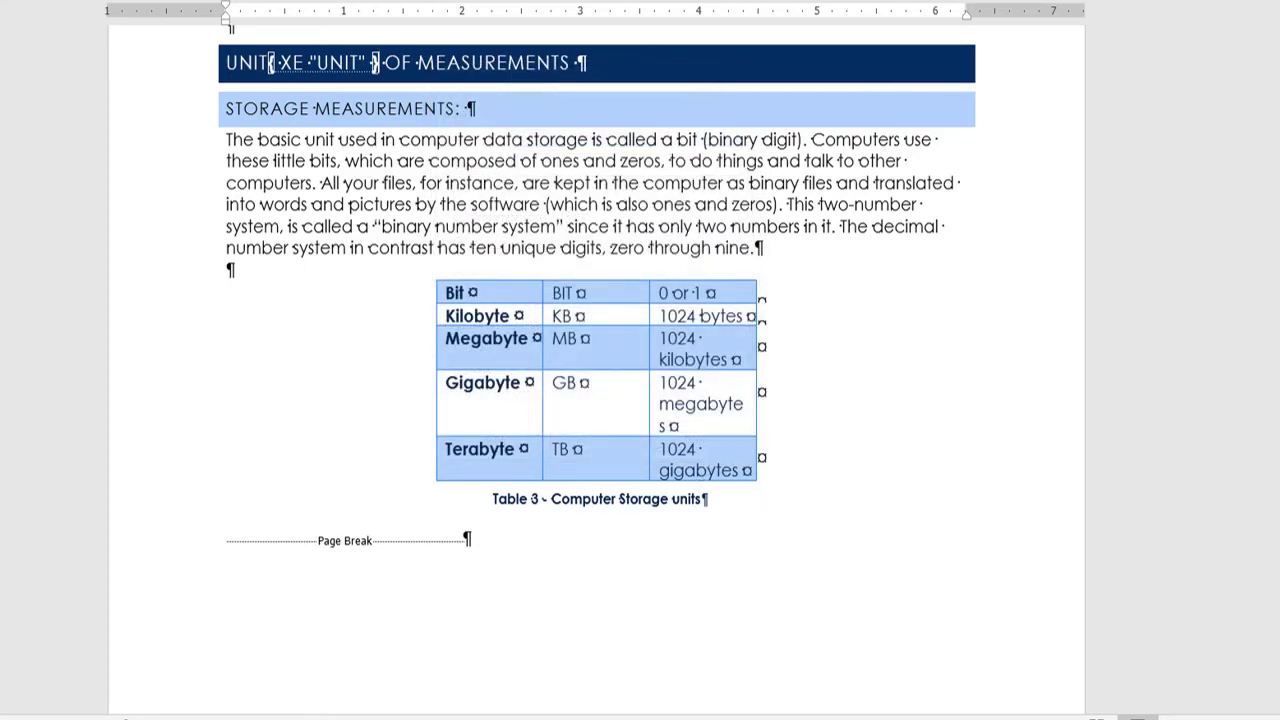
Mark the word "Memory" in the RAM item under Primary Memory as a current-page index entry.
scroll(640, 360, "down", 15)
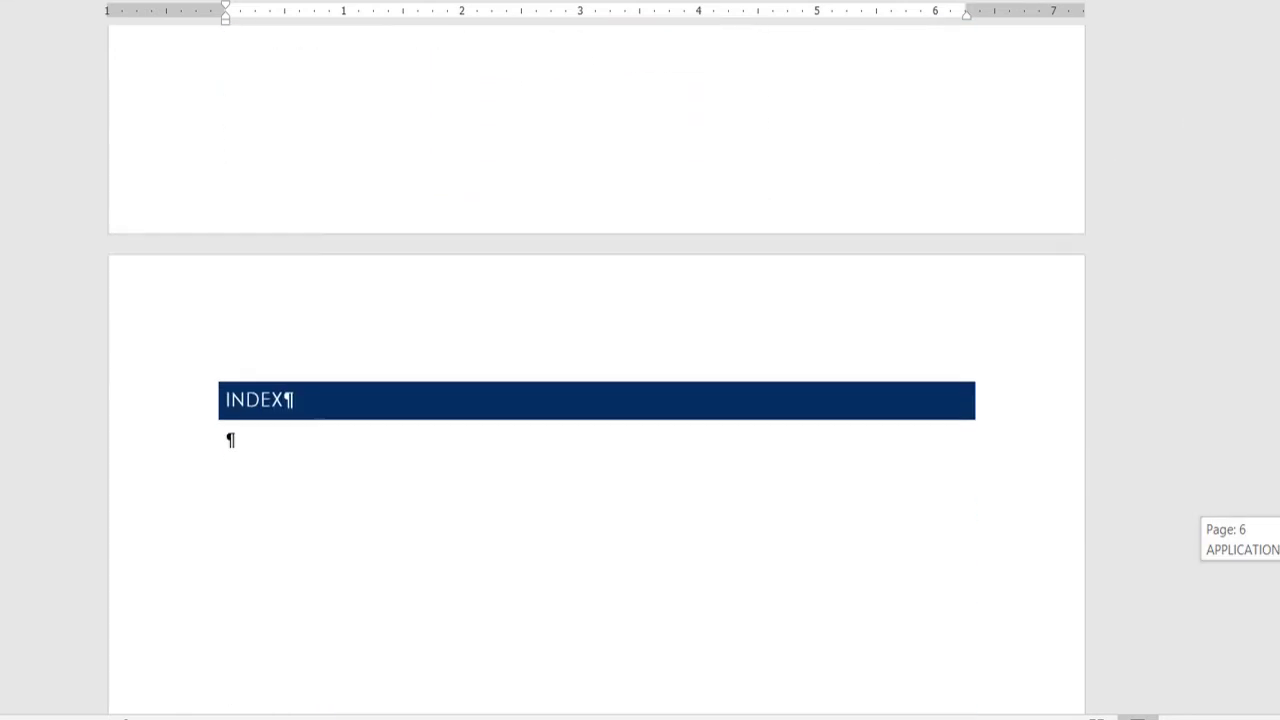
scroll(640, 360, "up", 15)
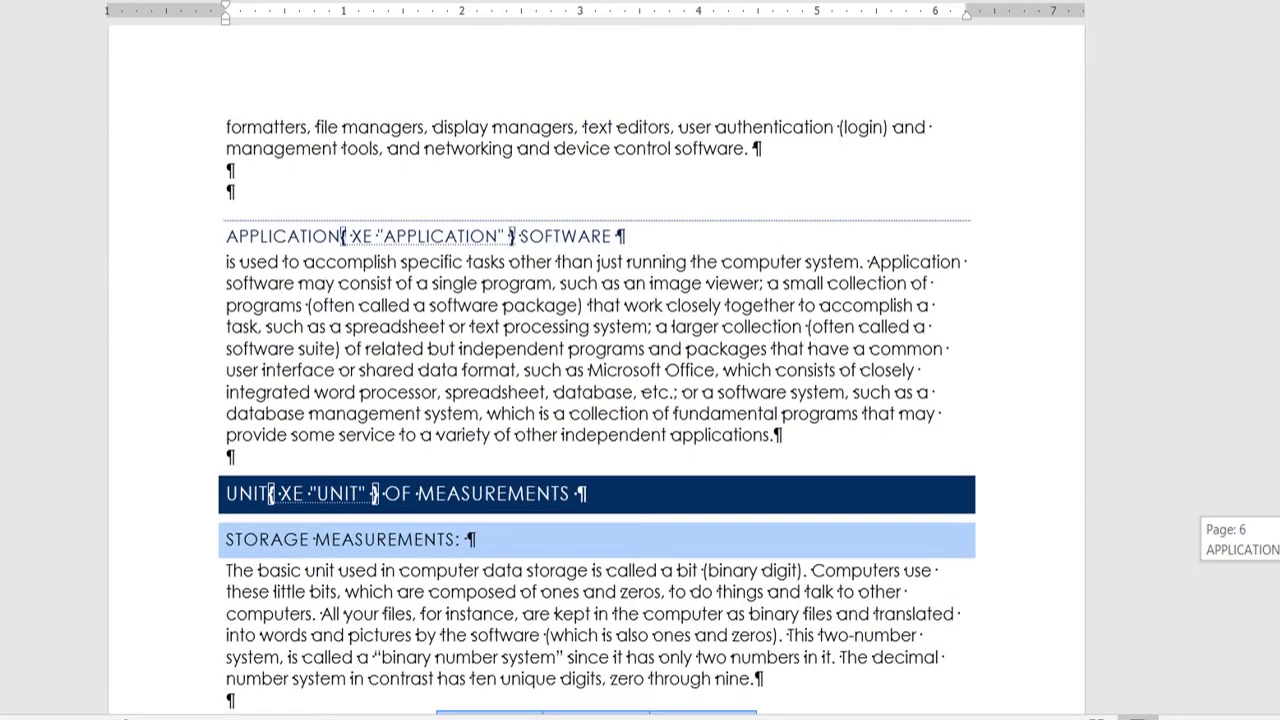
scroll(640, 360, "up", 15)
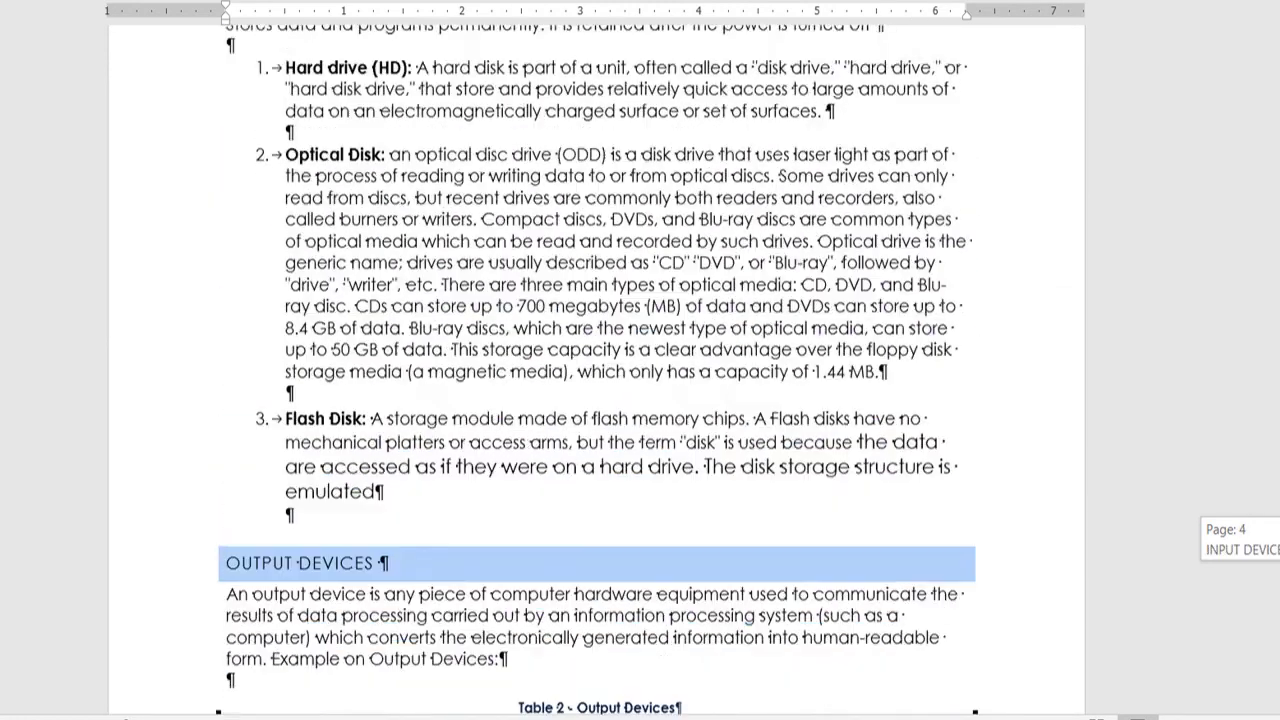
scroll(460, 347, "up", 6)
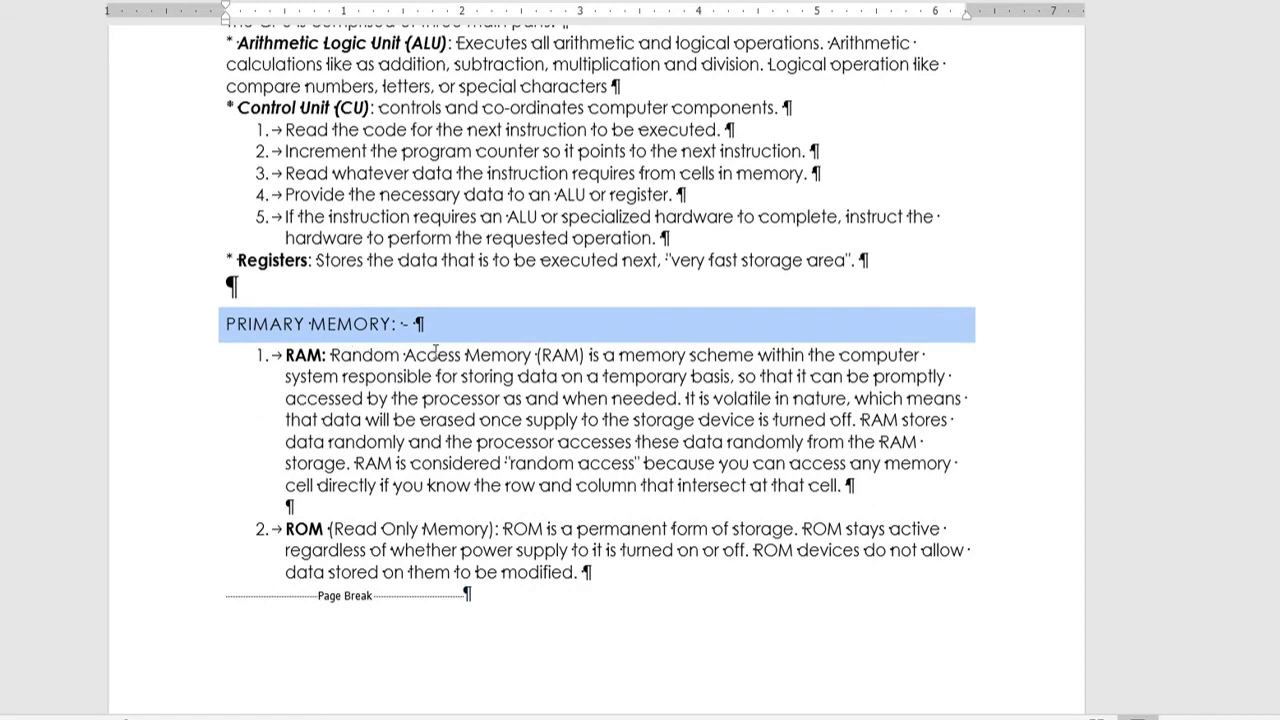
left_click_drag(465, 355, 531, 355)
key("alt+shift+x")
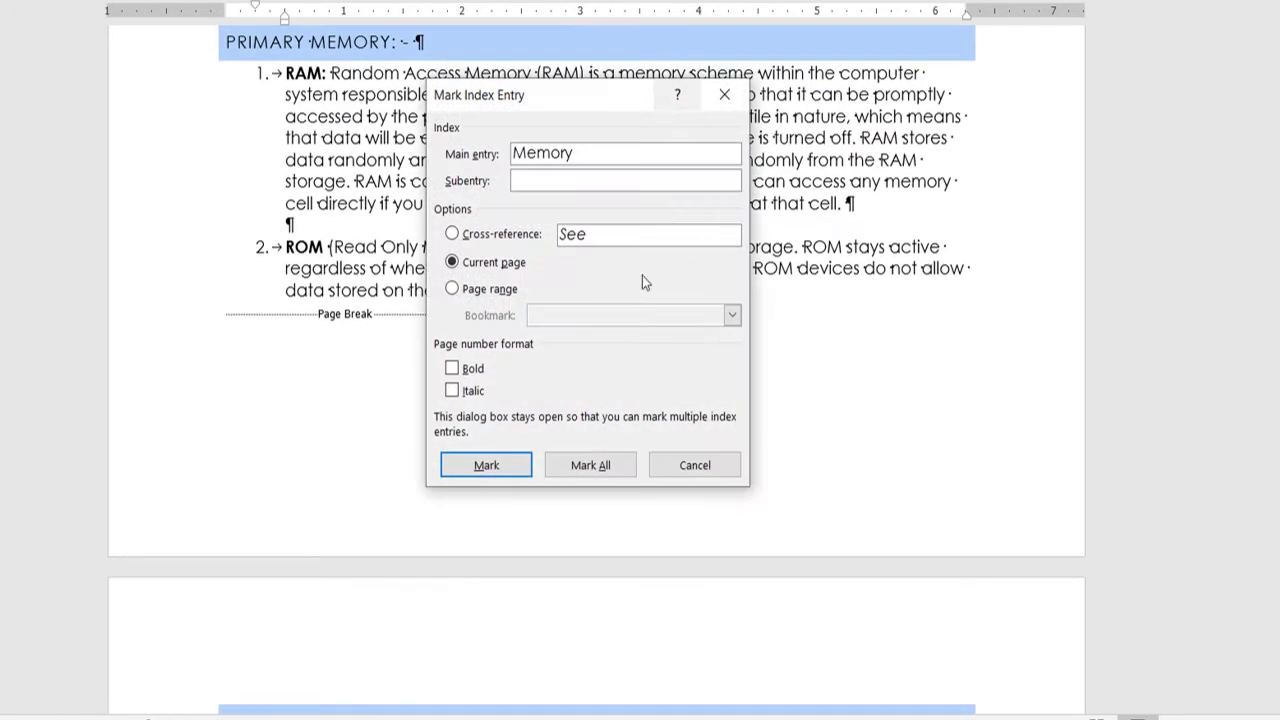
left_click(530, 477)
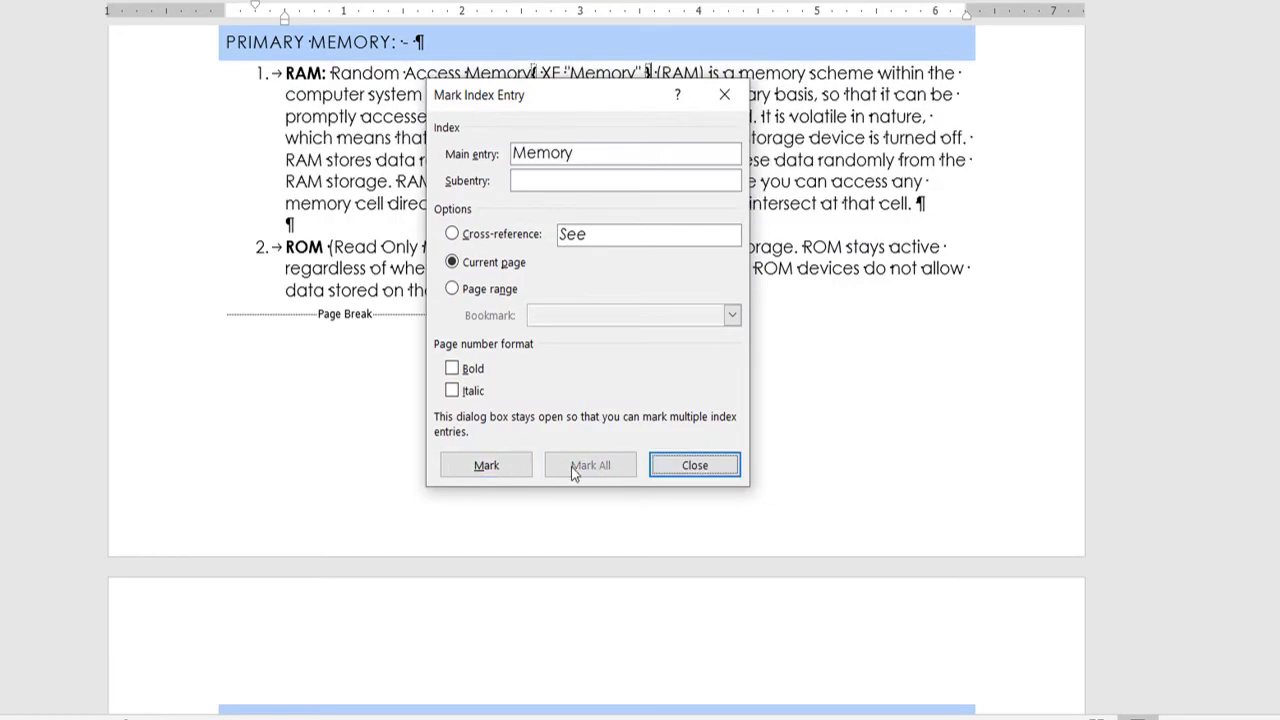
left_click(700, 465)
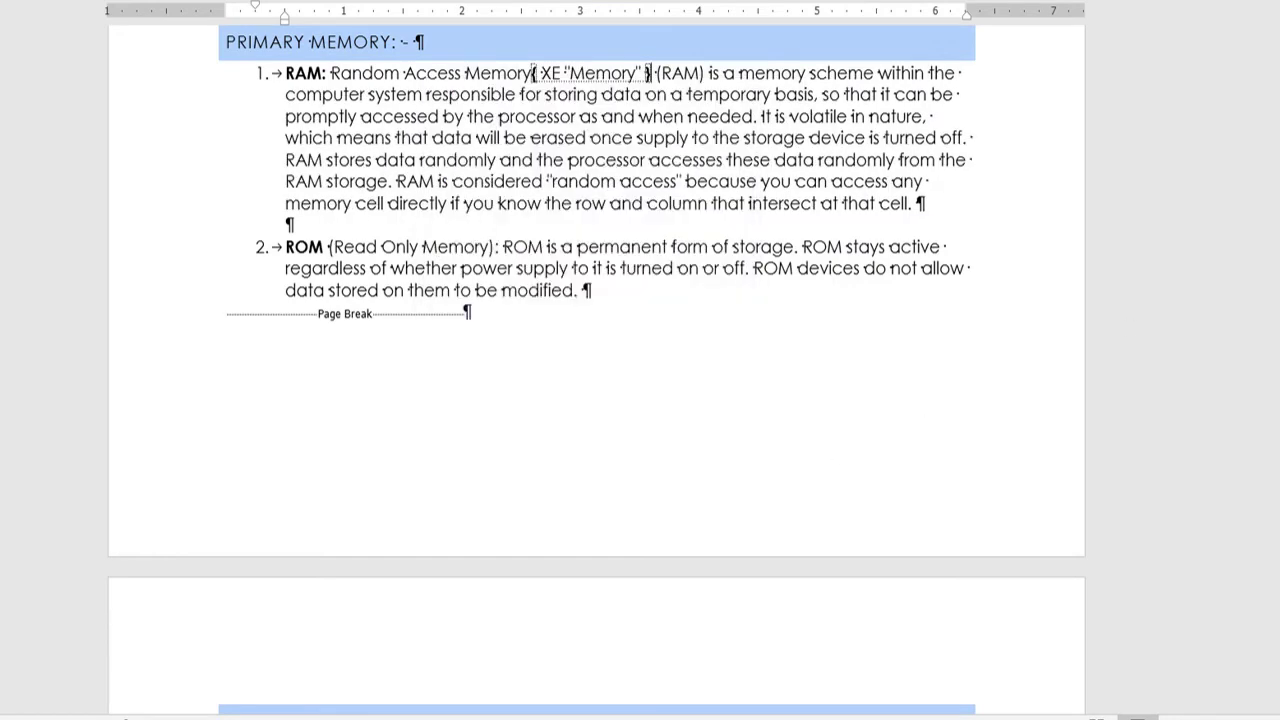
Mark the word "Functionalities" in the FUNCTIONALITIES OF A COMPUTER heading as a single current-page index entry.
scroll(600, 370, "up", 15)
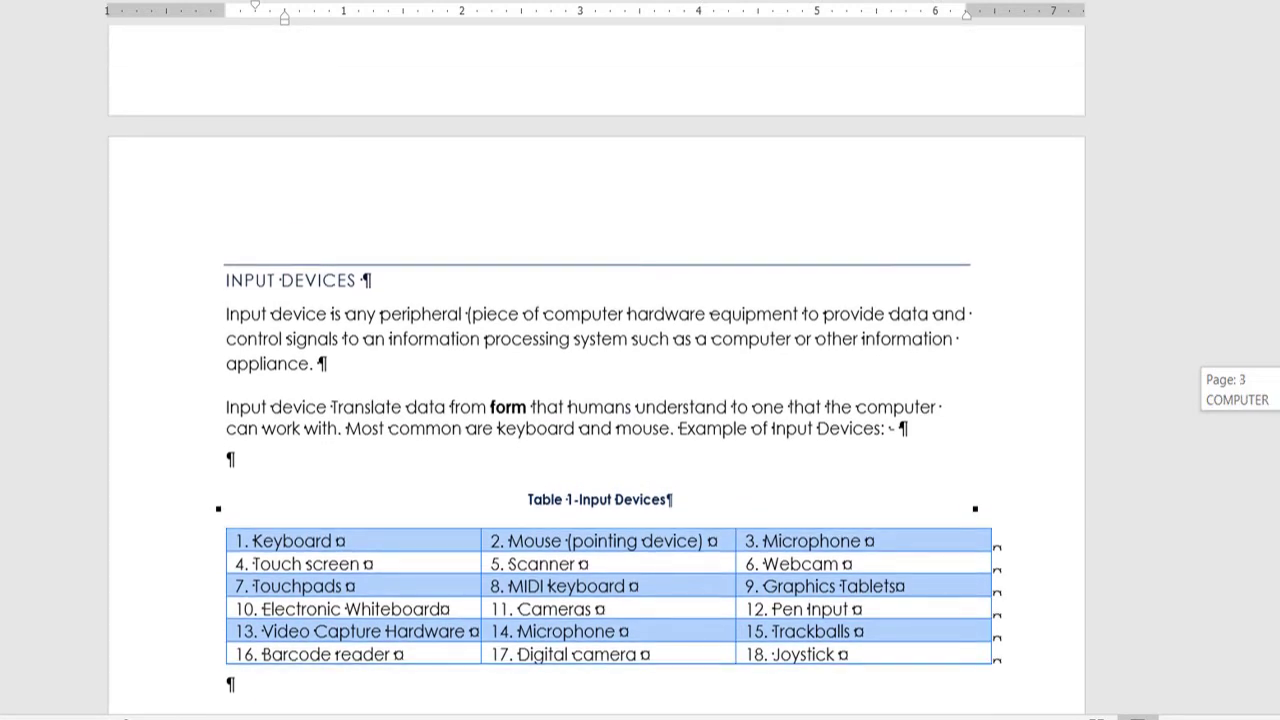
scroll(600, 370, "up", 15)
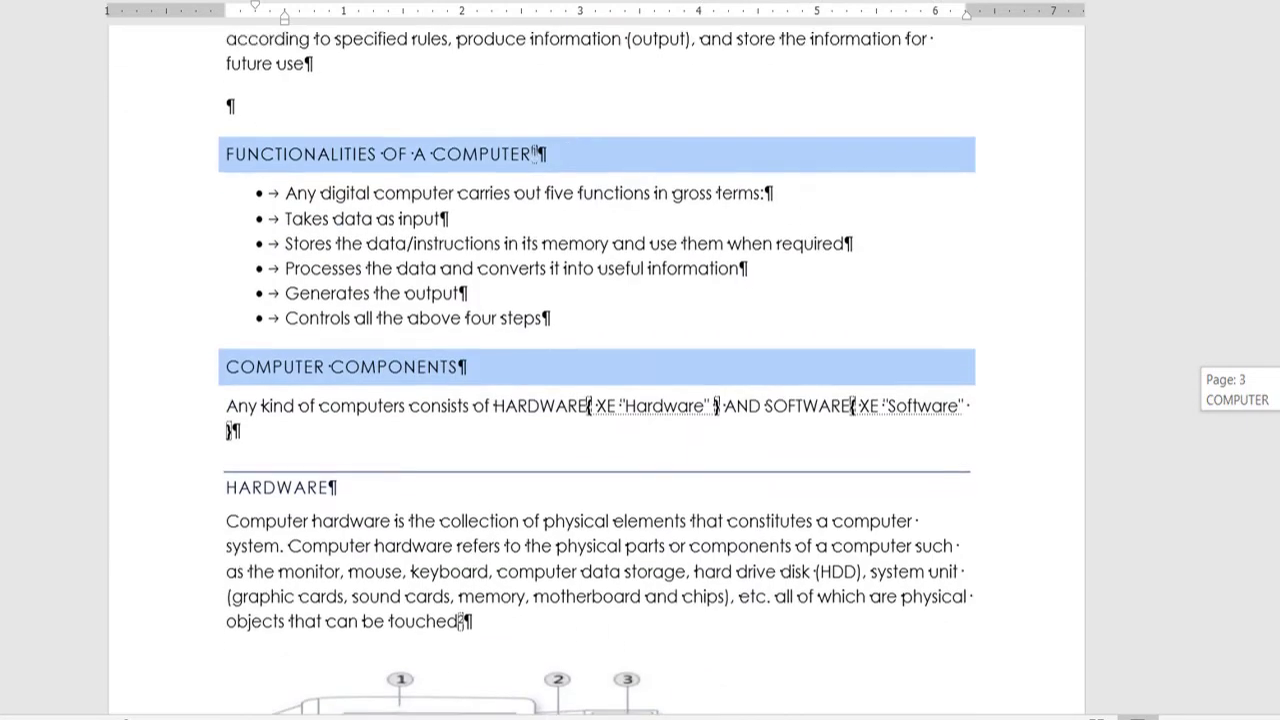
scroll(145, 177, "up", 3)
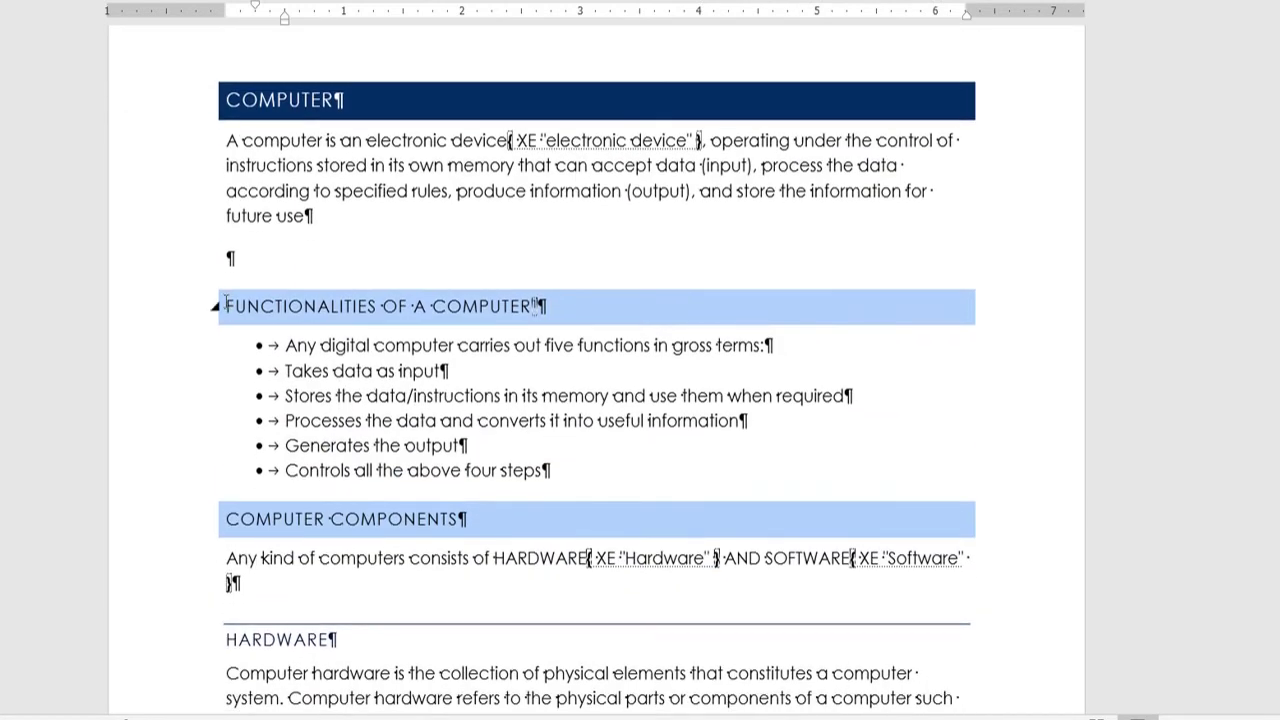
left_click_drag(226, 304, 378, 305)
key("alt+shift+x")
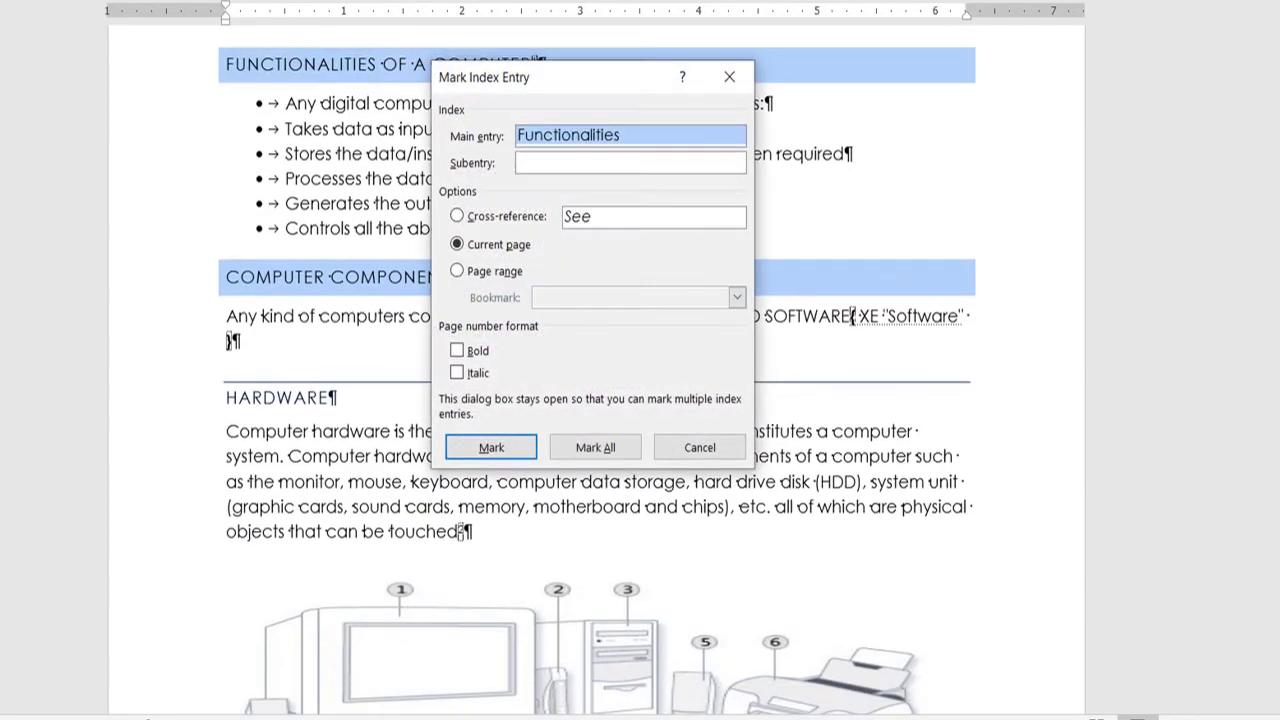
left_click(570, 452)
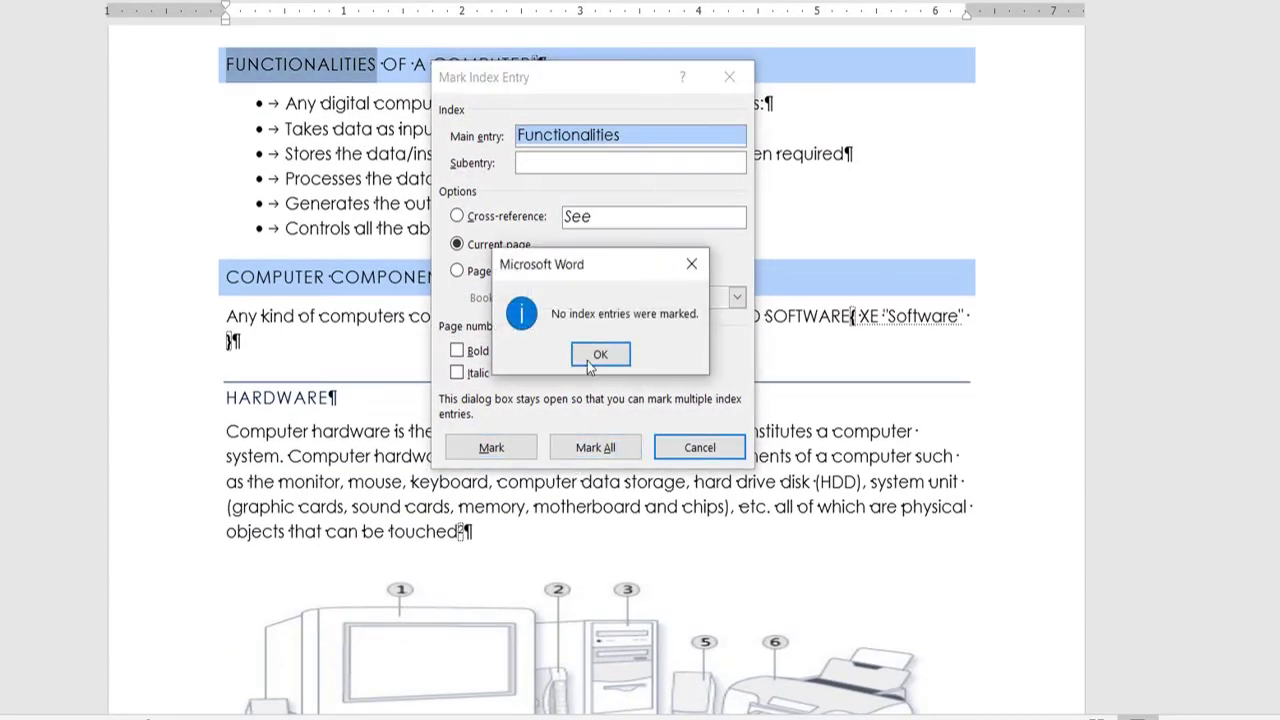
left_click(594, 352)
left_click(519, 450)
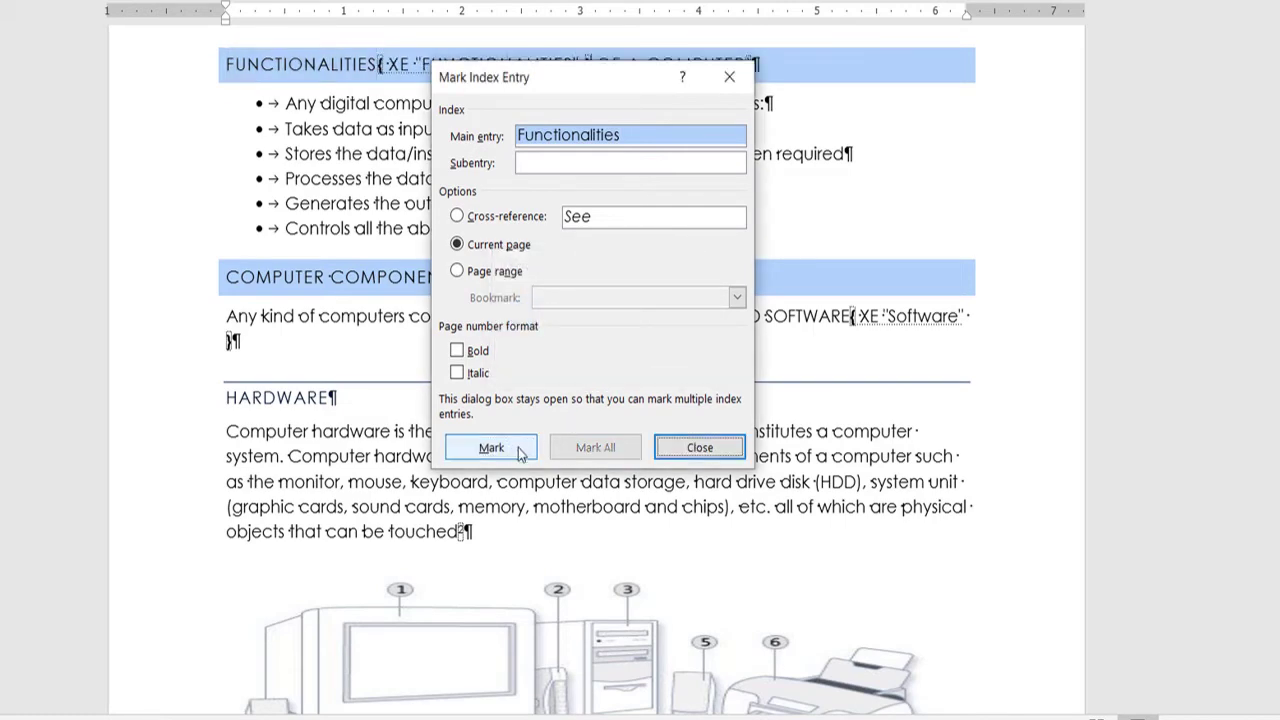
left_click(712, 458)
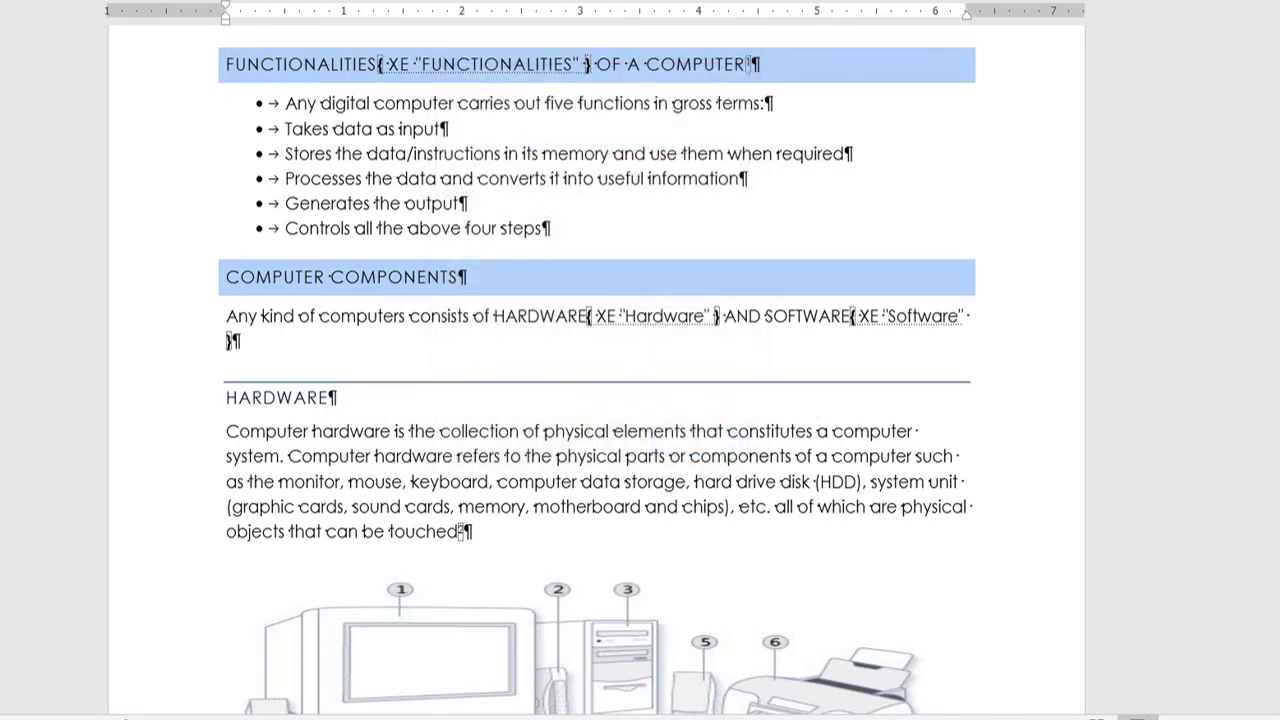
Mark "computer" in the first sentence under the COMPUTER heading as a current-page index entry with a bold, italic page number.
scroll(365, 364, "up", 6)
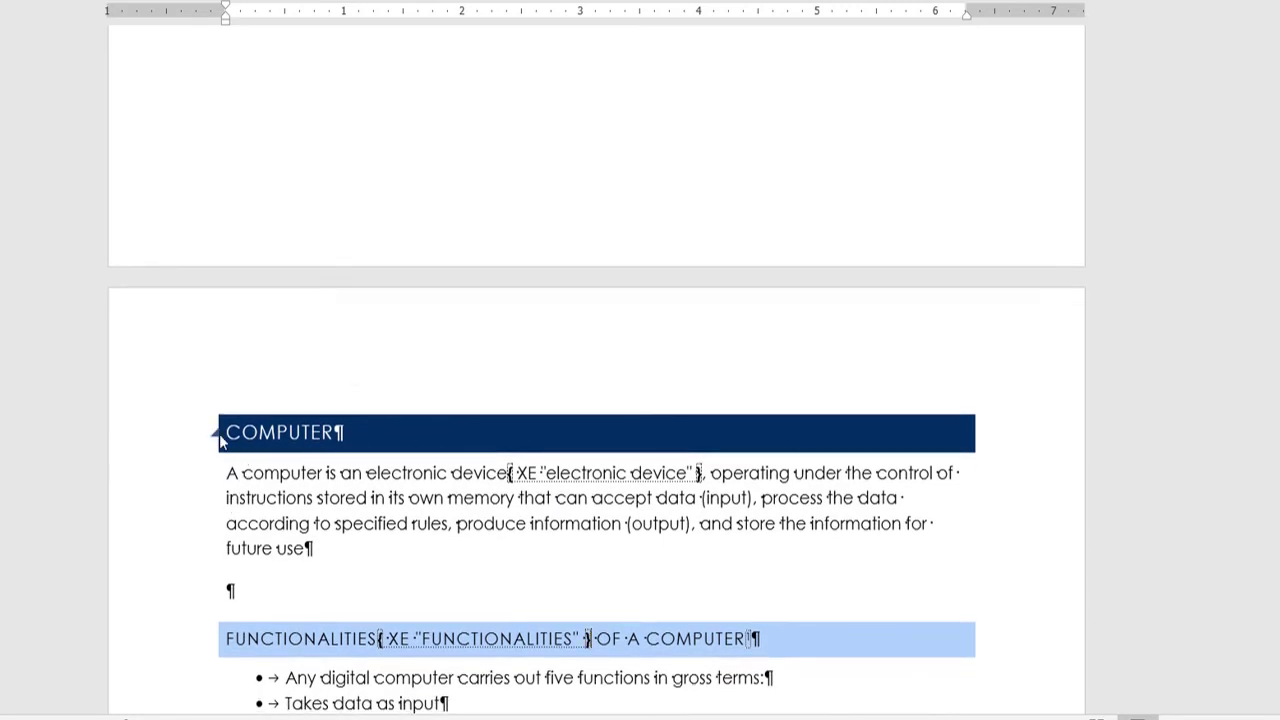
left_click_drag(244, 474, 321, 478)
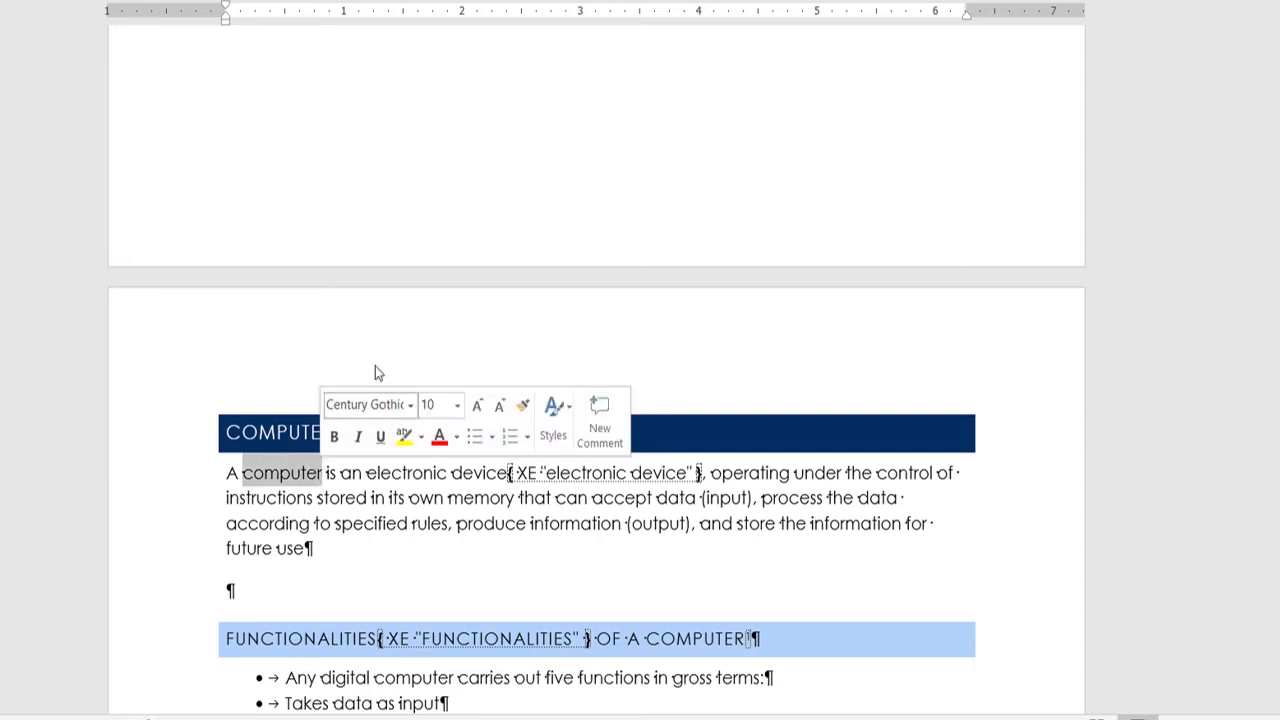
scroll(671, 42, "down", 4)
key("alt+shift+x")
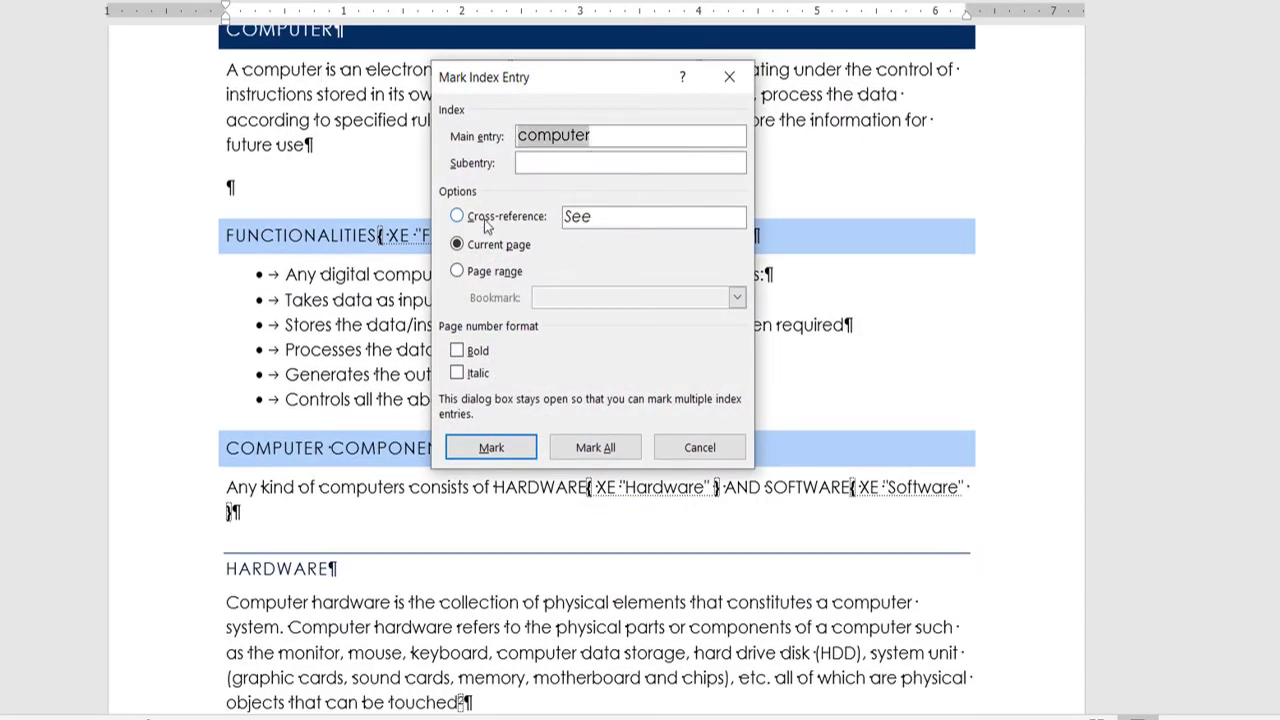
left_click(508, 274)
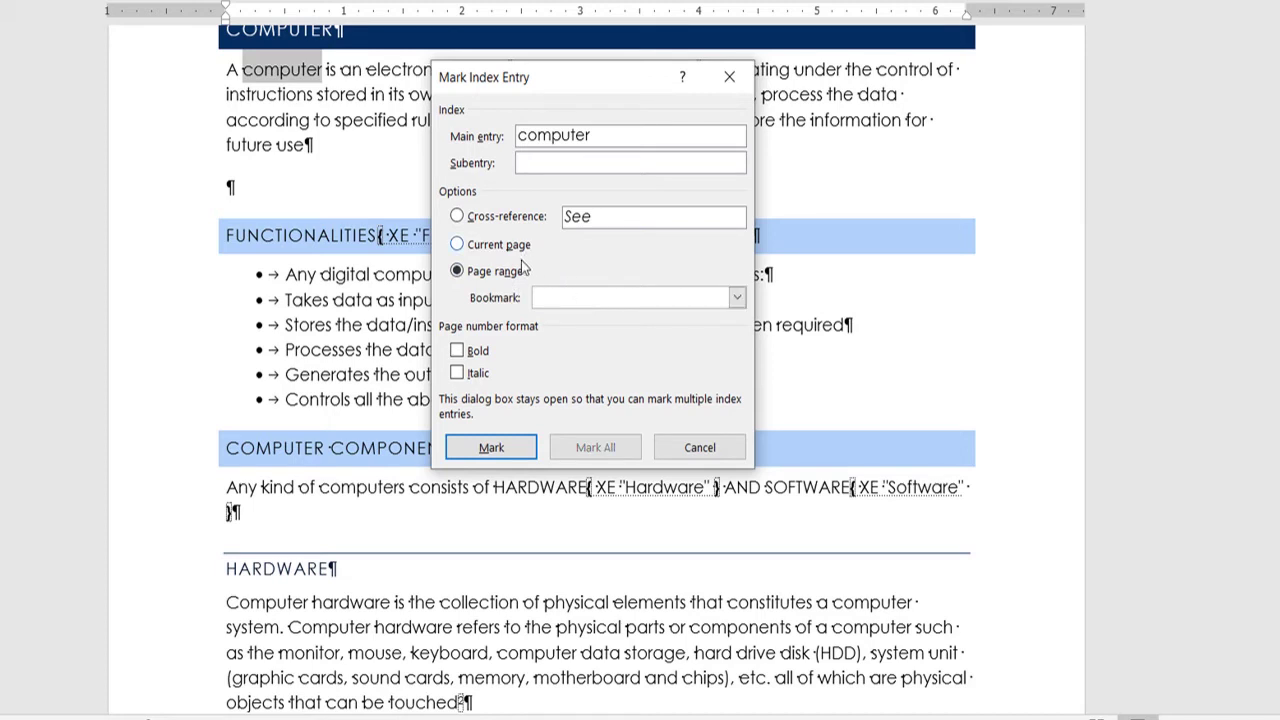
left_click(520, 249)
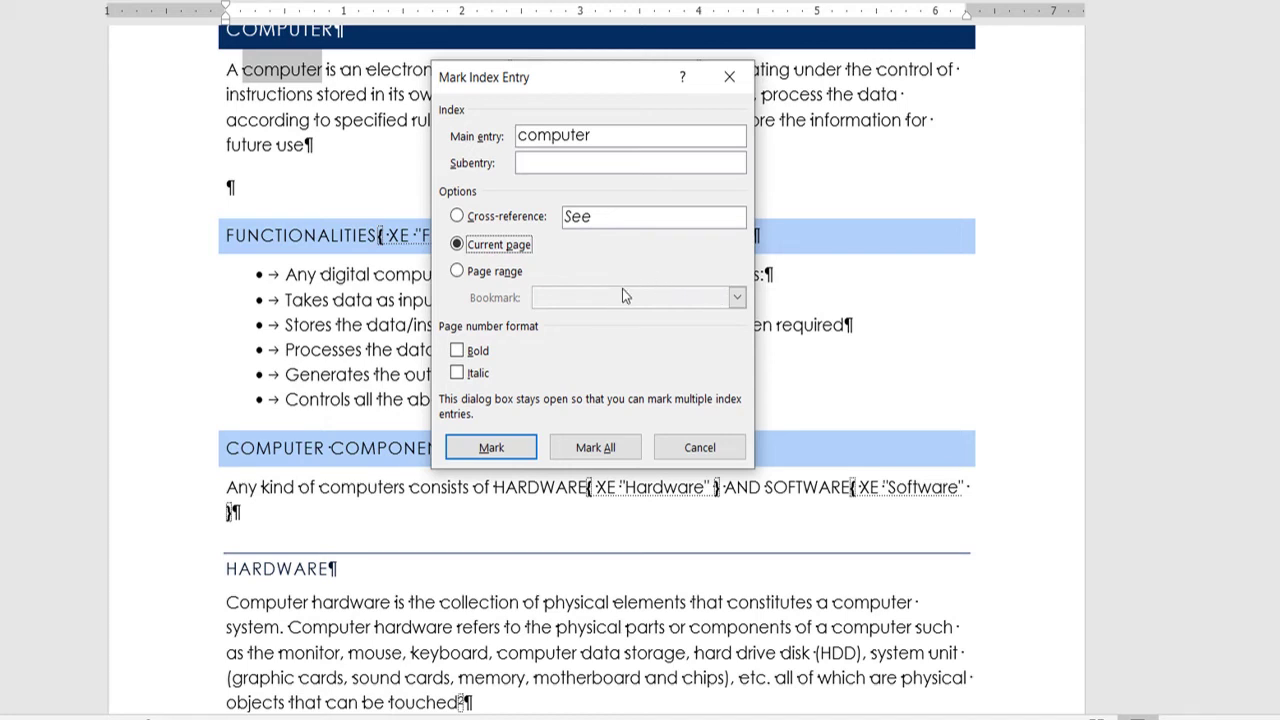
left_click(475, 356)
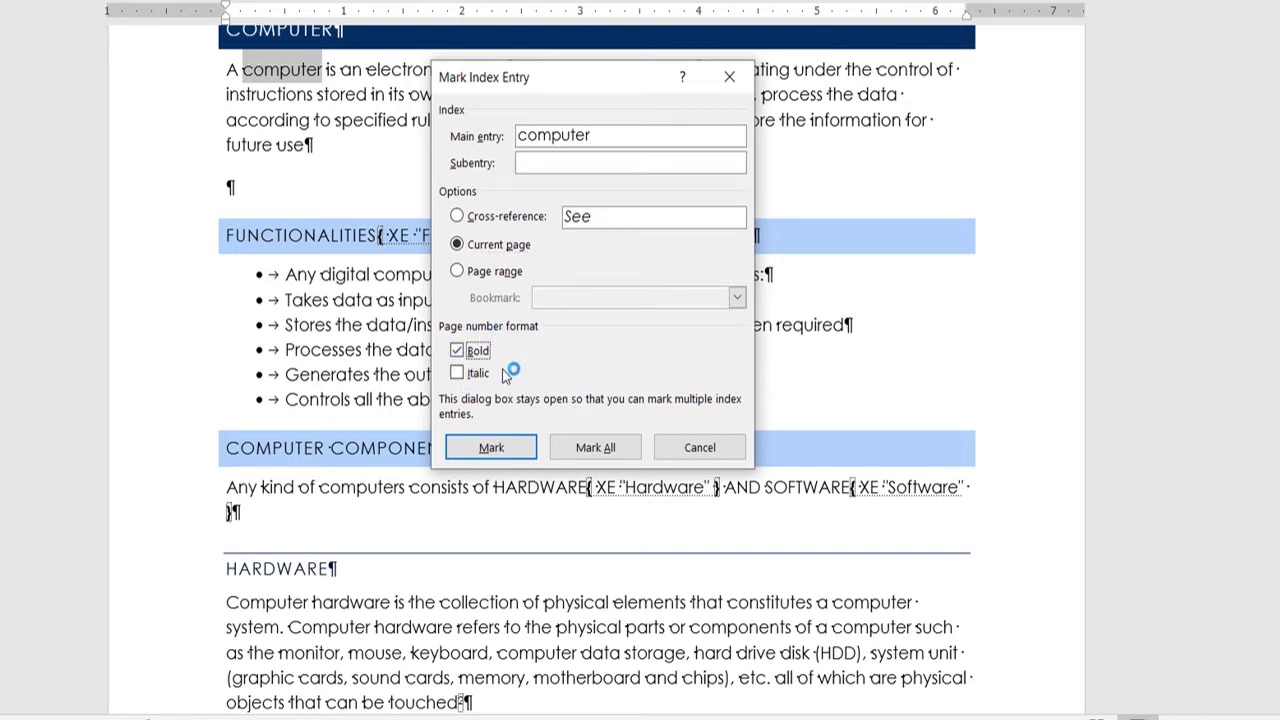
left_click(458, 376)
left_click(527, 452)
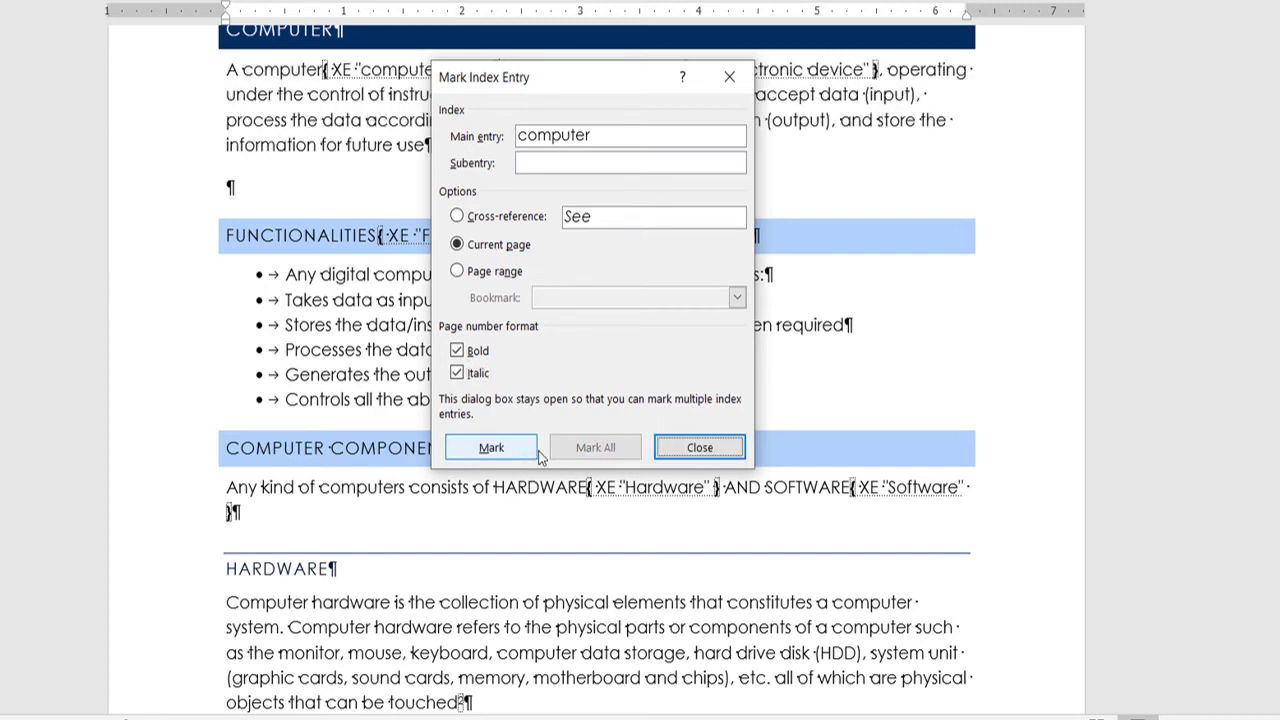
left_click(699, 449)
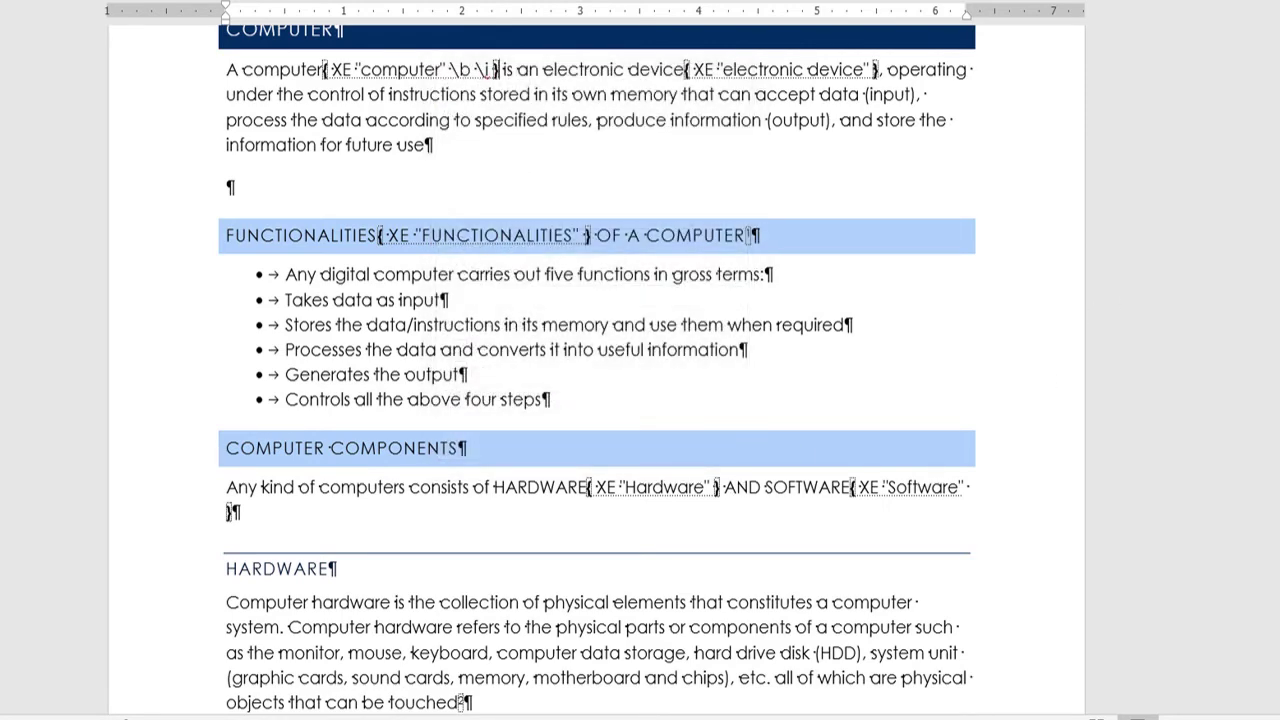
Hide the formatting marks and start inserting an index below the INDEX heading at the end of the document.
scroll(597, 369, "down", 20)
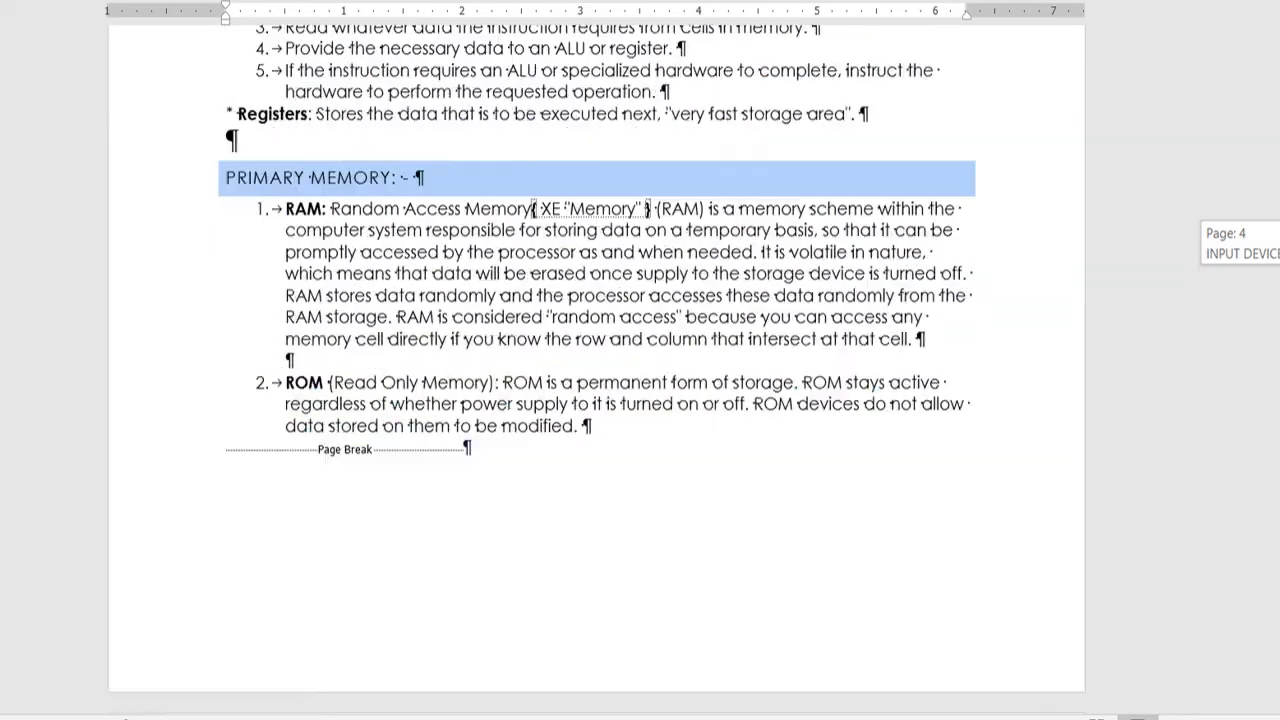
scroll(597, 369, "down", 20)
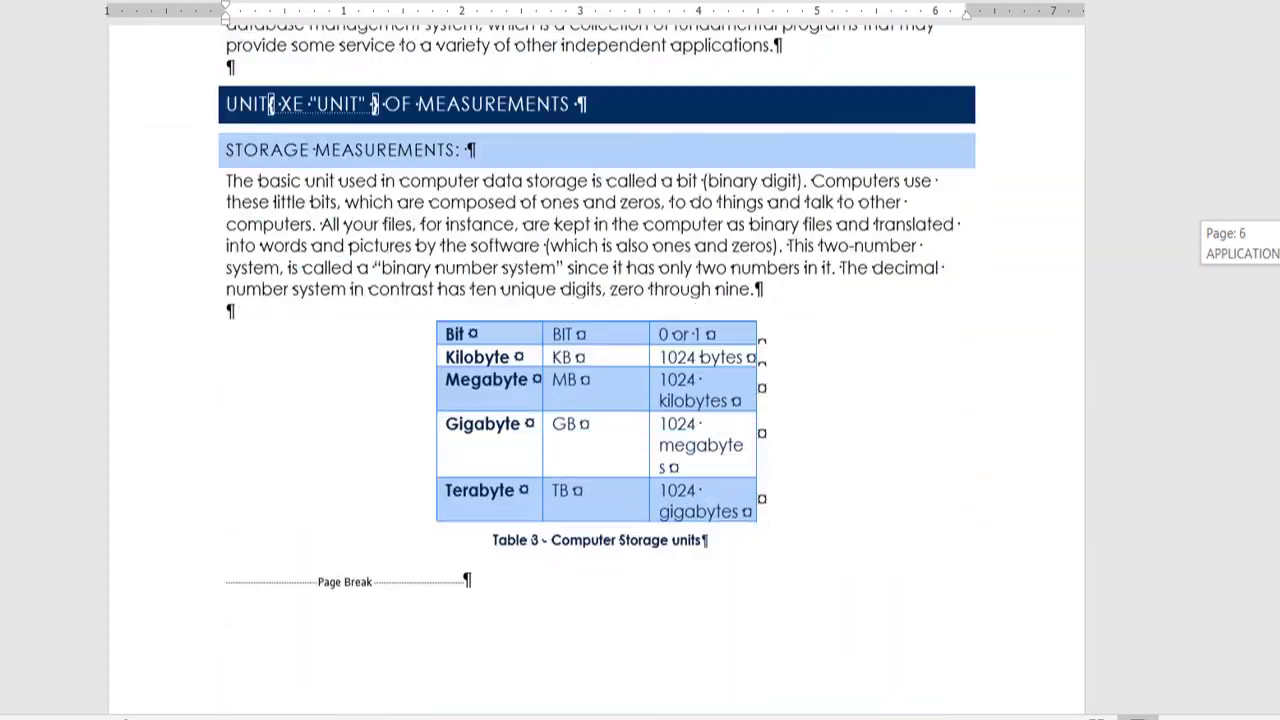
scroll(597, 369, "down", 6)
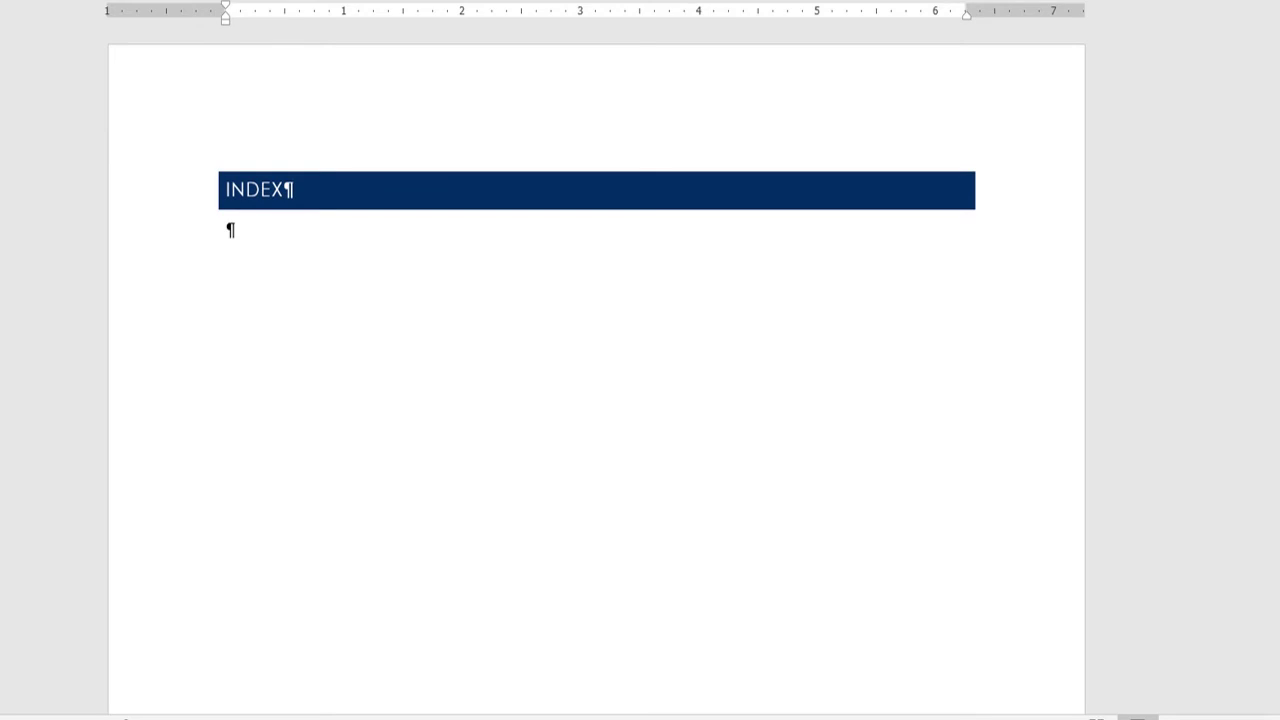
key("ctrl+shift+8")
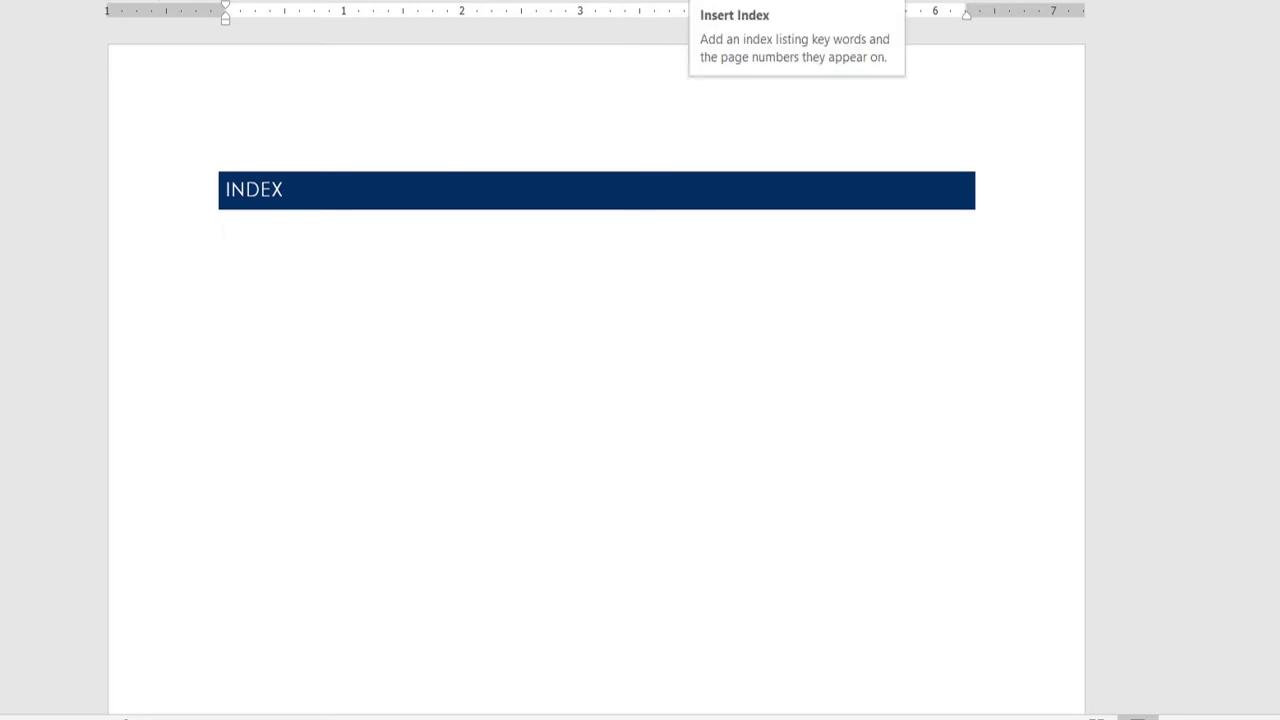
left_click(740, 2)
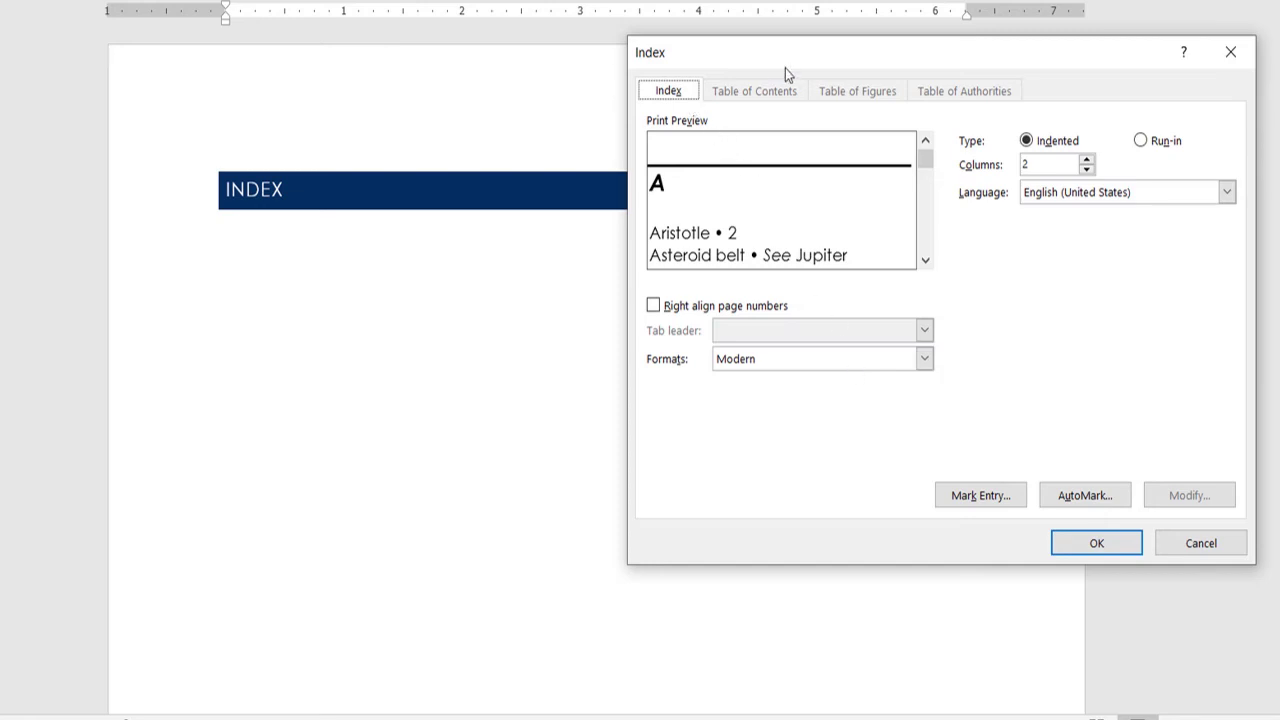
left_click_drag(785, 68, 577, 103)
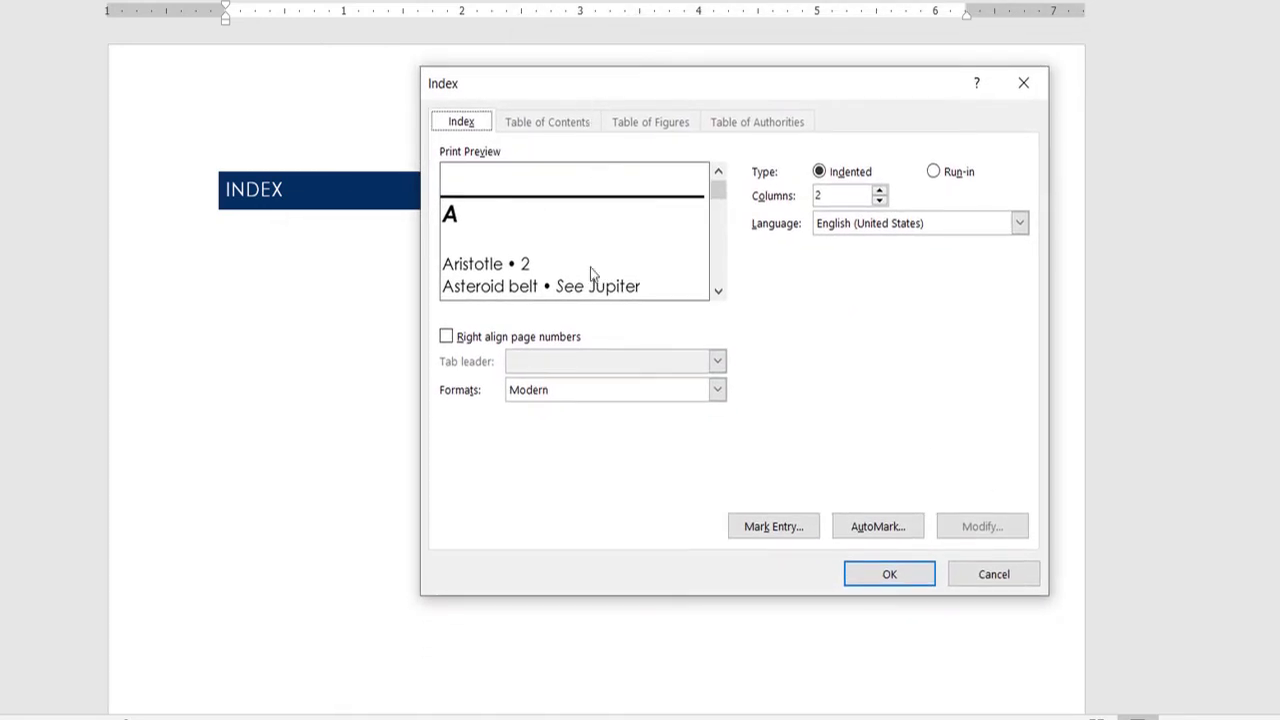
Right-align the index page numbers and choose the dotted tab leader.
left_click(446, 338)
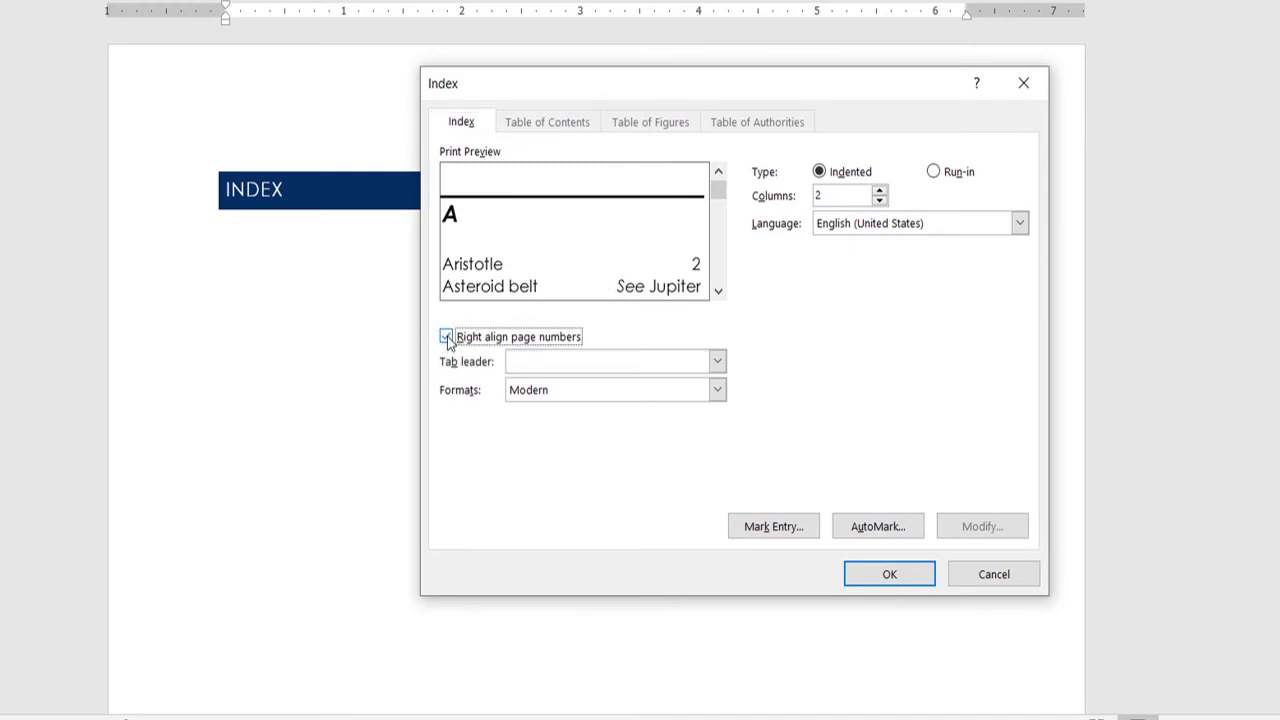
left_click(446, 338)
left_click(446, 338)
left_click(716, 365)
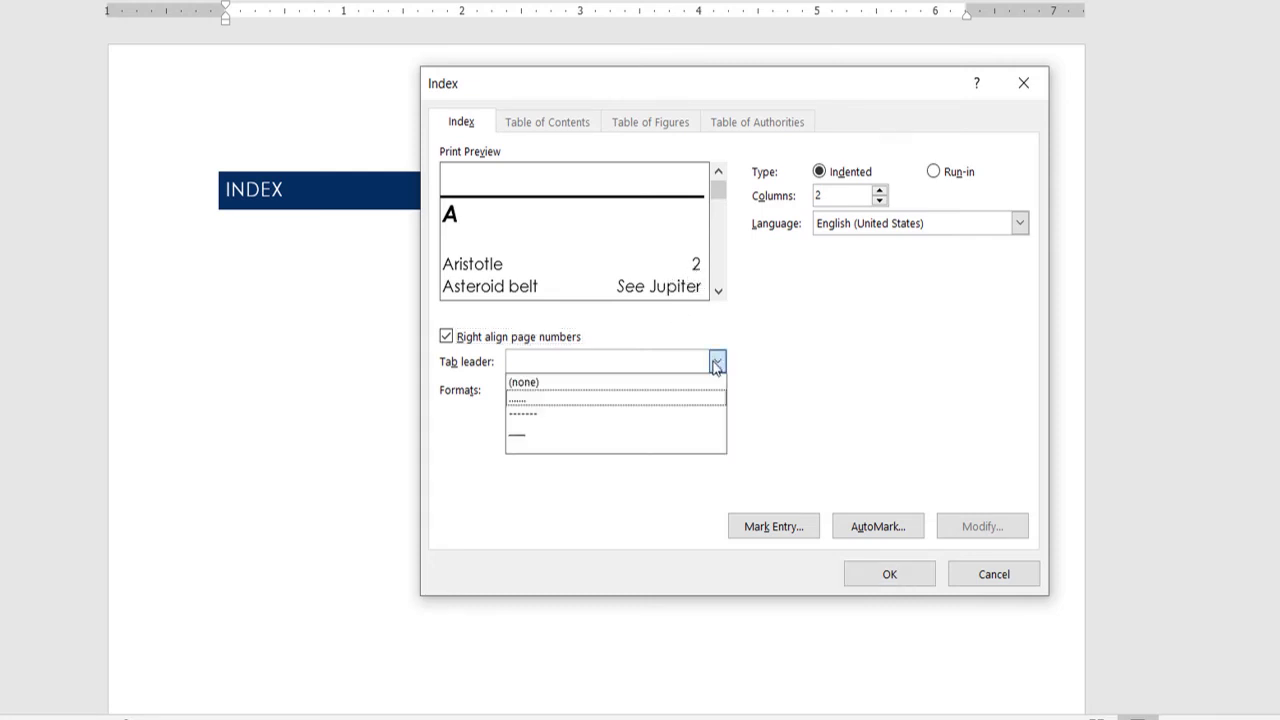
left_click(527, 400)
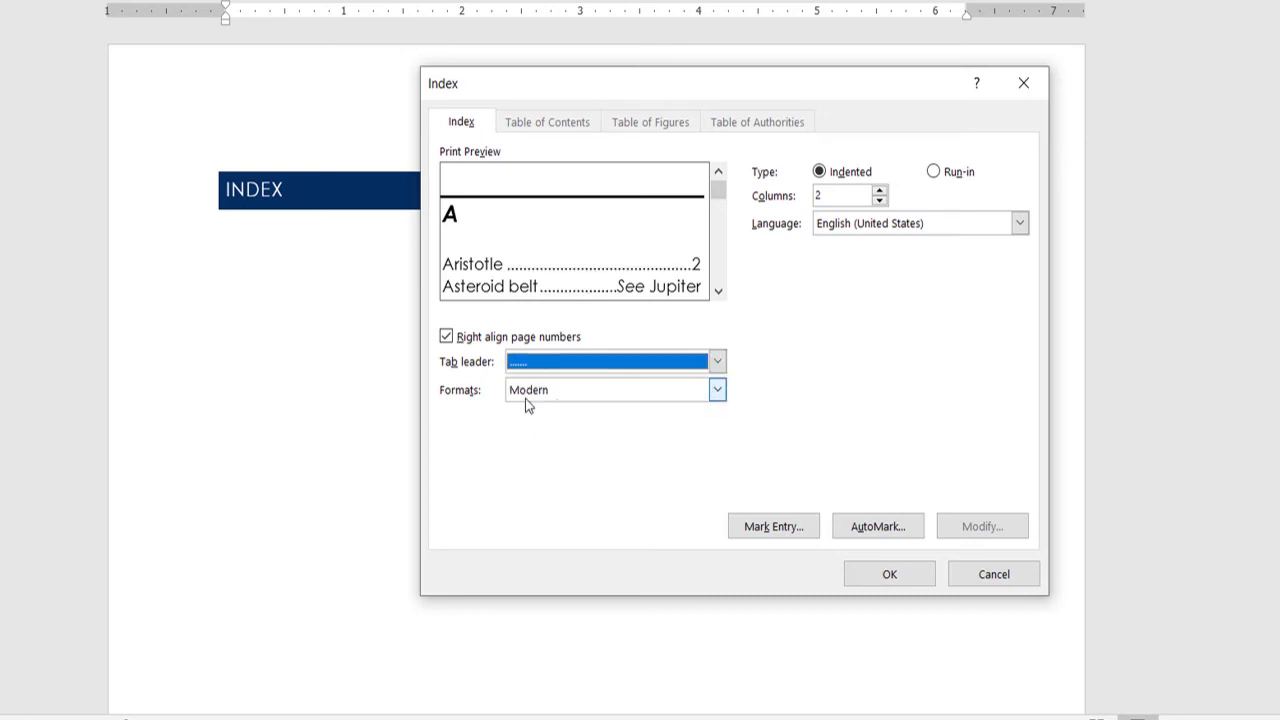
Try the Classic, Fancy, Modern, Bulleted, Formal and Simple formats in the index preview.
left_click(718, 390)
left_click(626, 432)
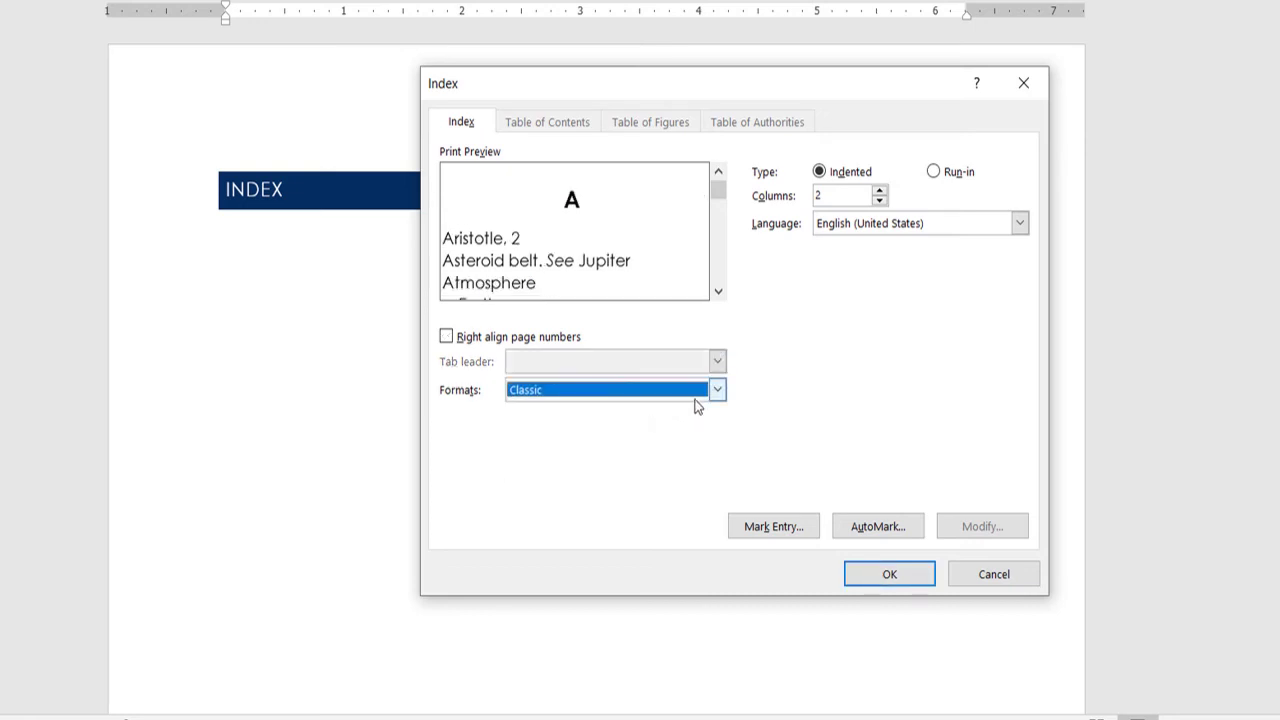
left_click(714, 396)
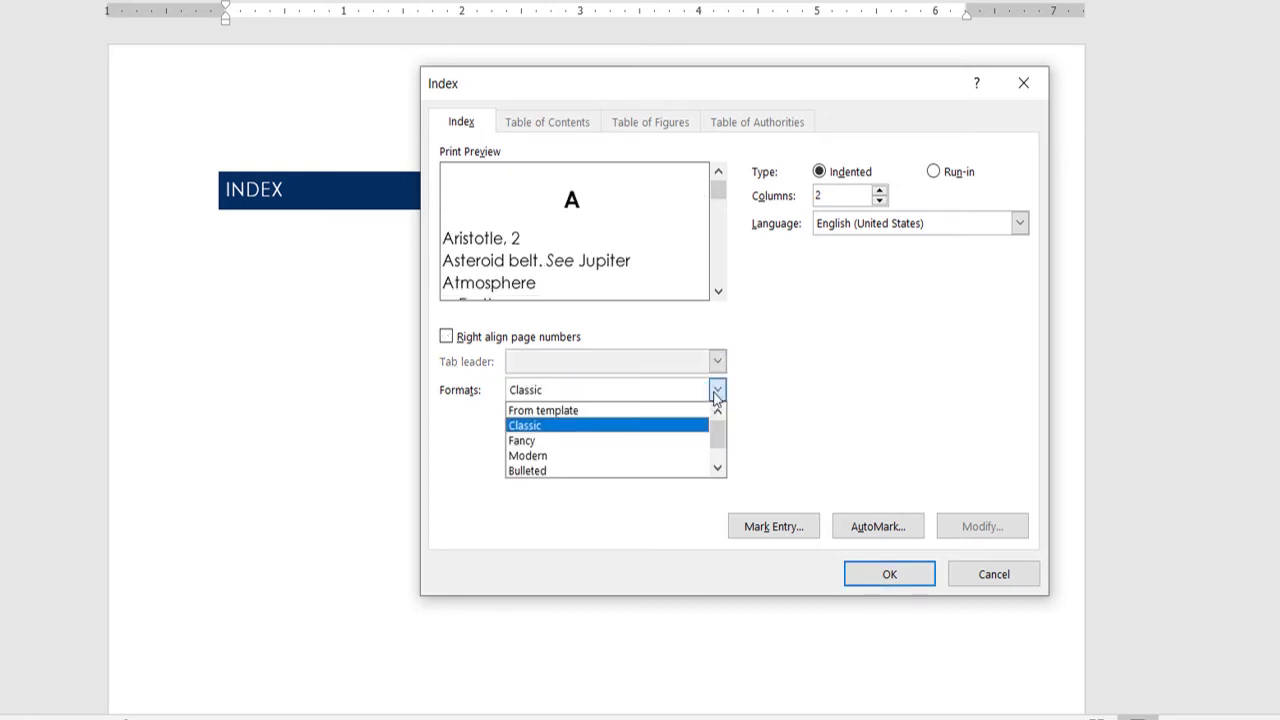
left_click(622, 441)
left_click(718, 390)
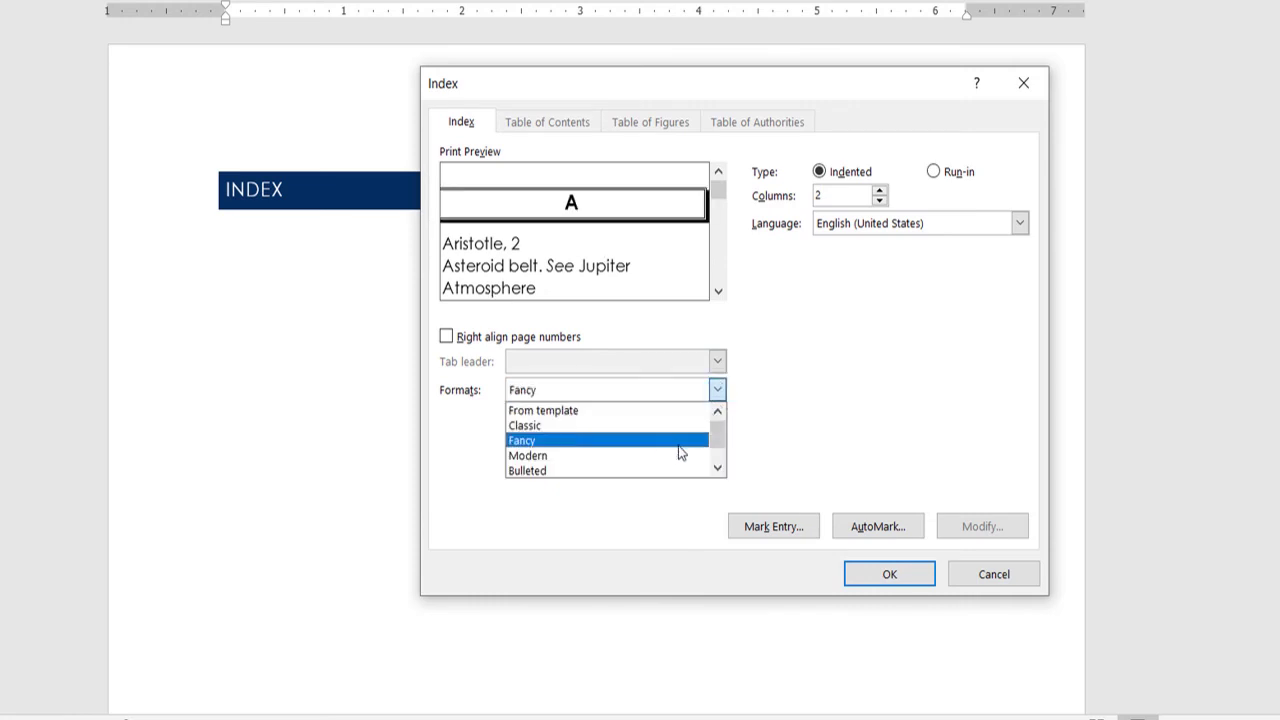
left_click(678, 457)
left_click(717, 390)
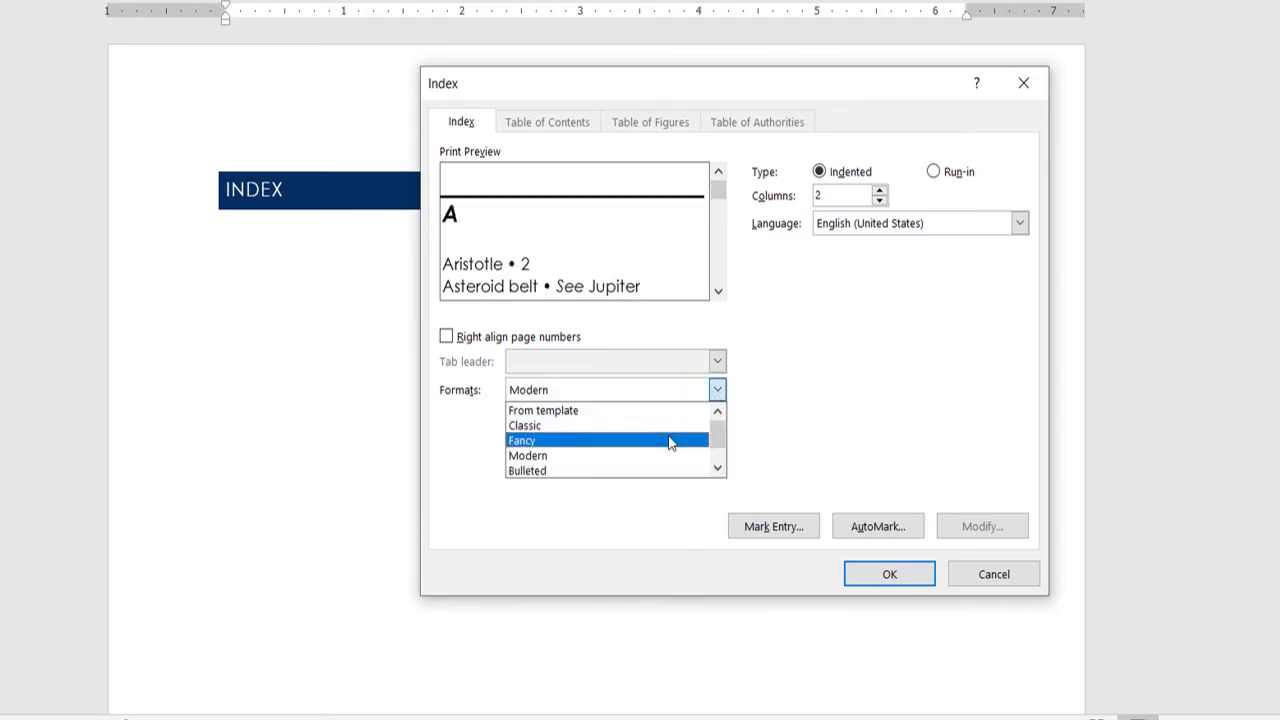
left_click(667, 471)
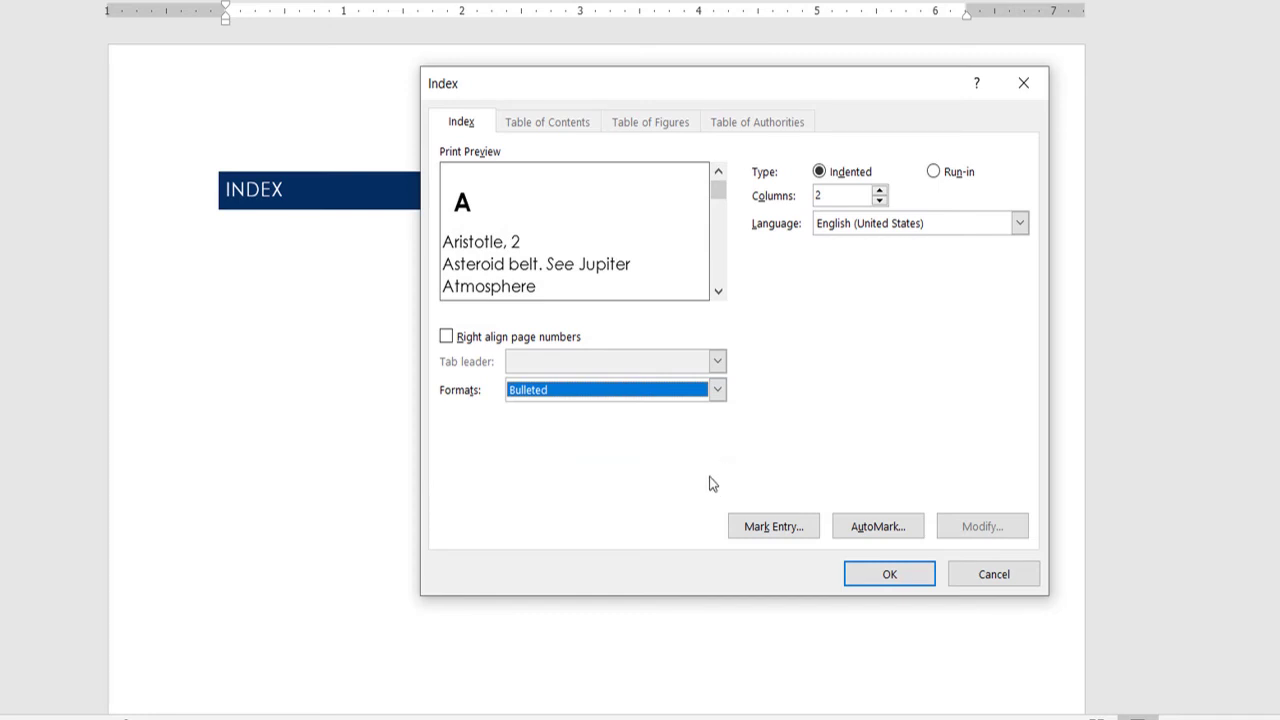
key("alt+Down")
scroll(717, 466, "down", 1)
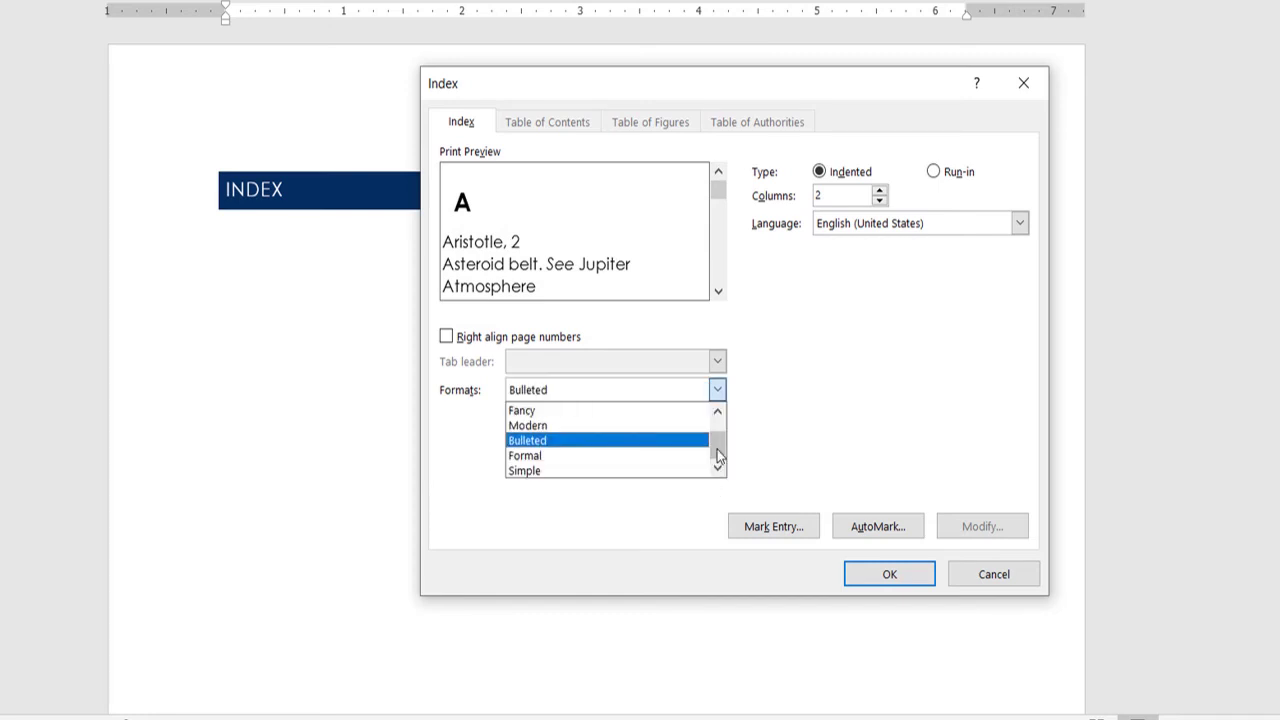
left_click(652, 456)
left_click(717, 391)
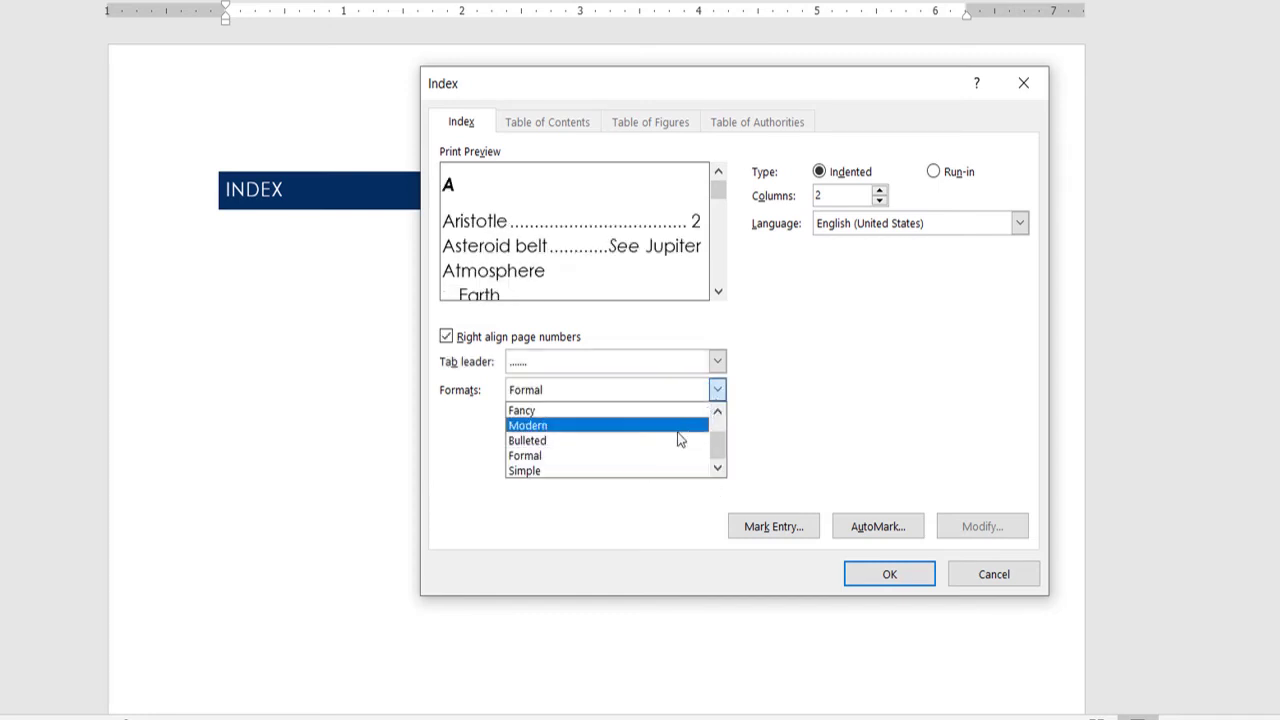
left_click(664, 469)
Insert the index below the INDEX heading in the Modern format, indented type, with three columns.
left_click(720, 396)
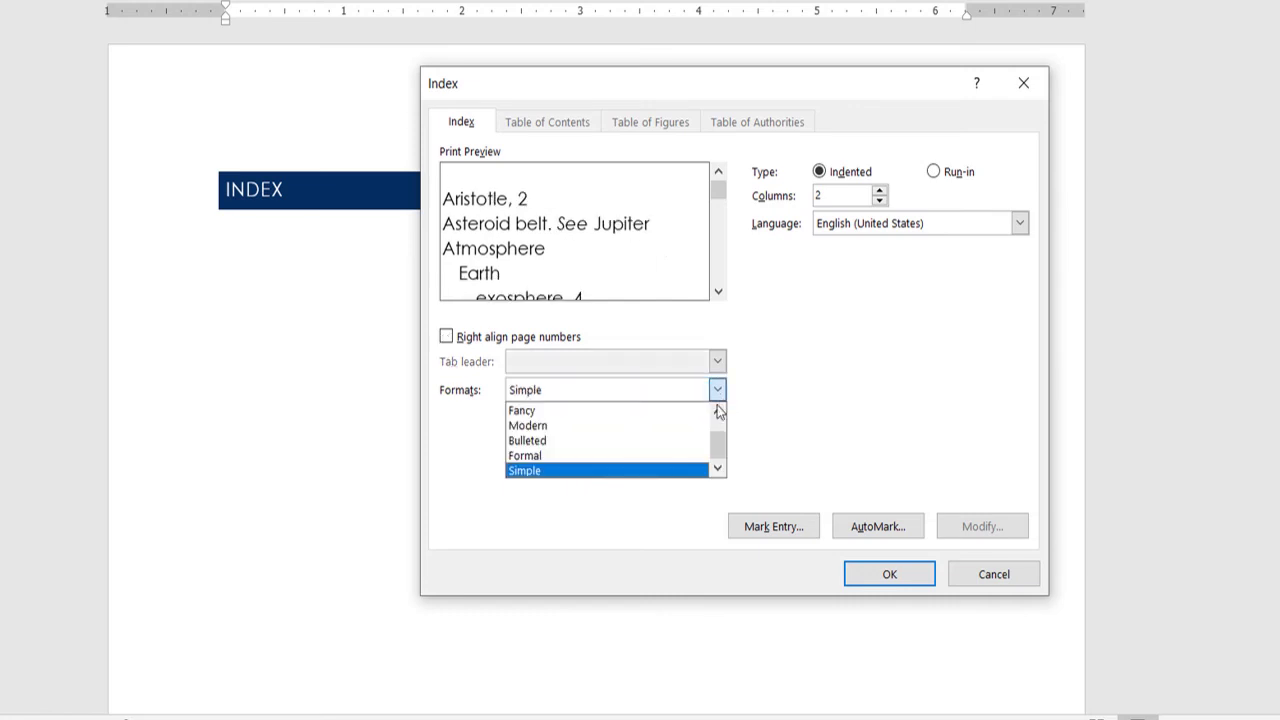
left_click(679, 428)
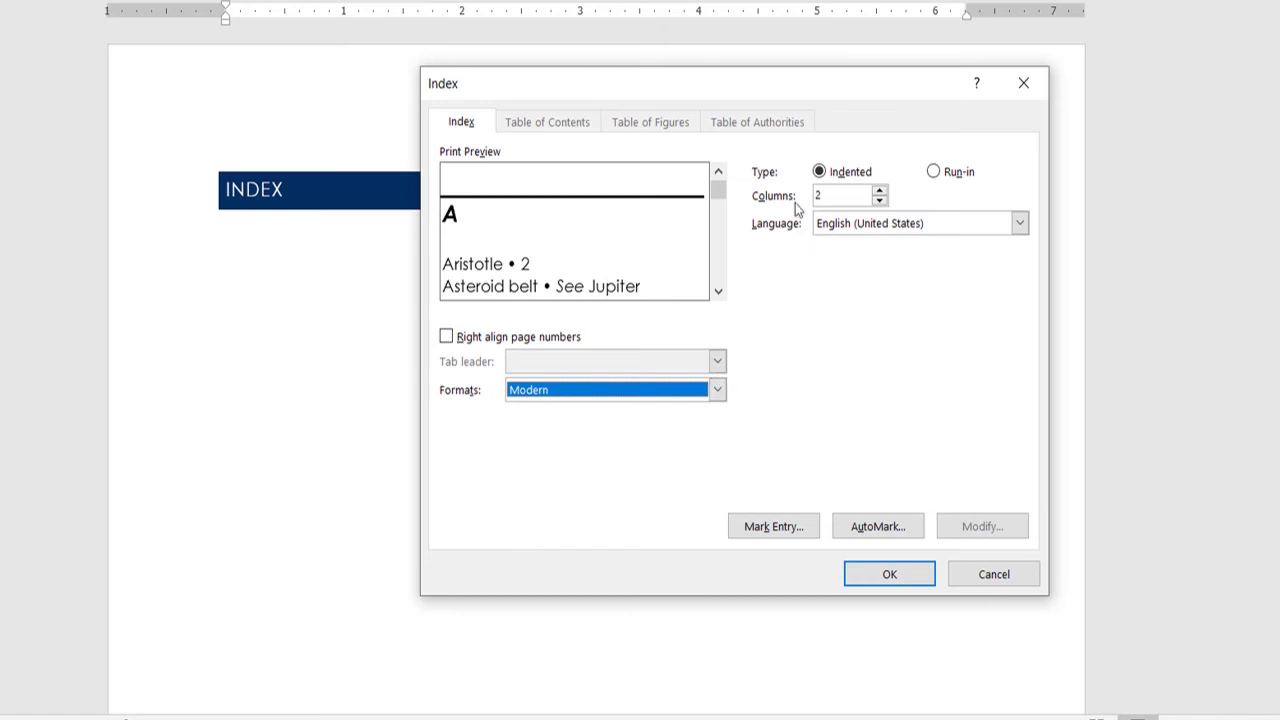
left_click(823, 175)
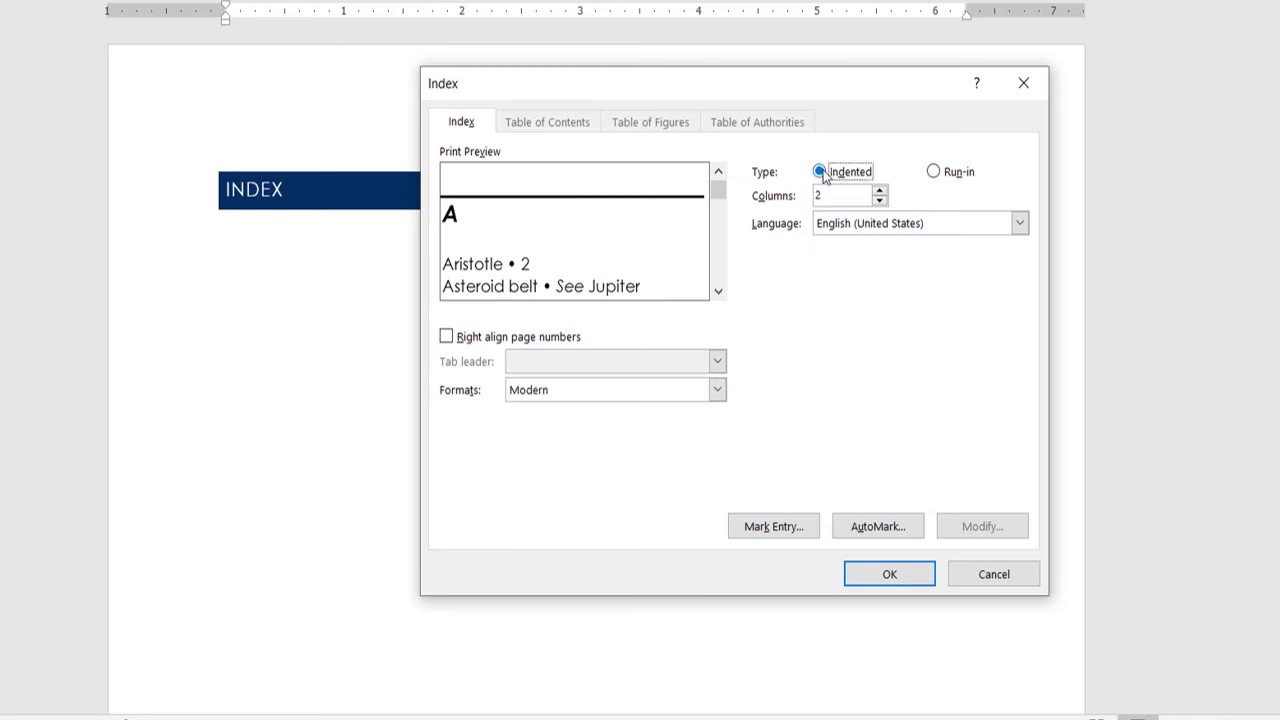
left_click(938, 174)
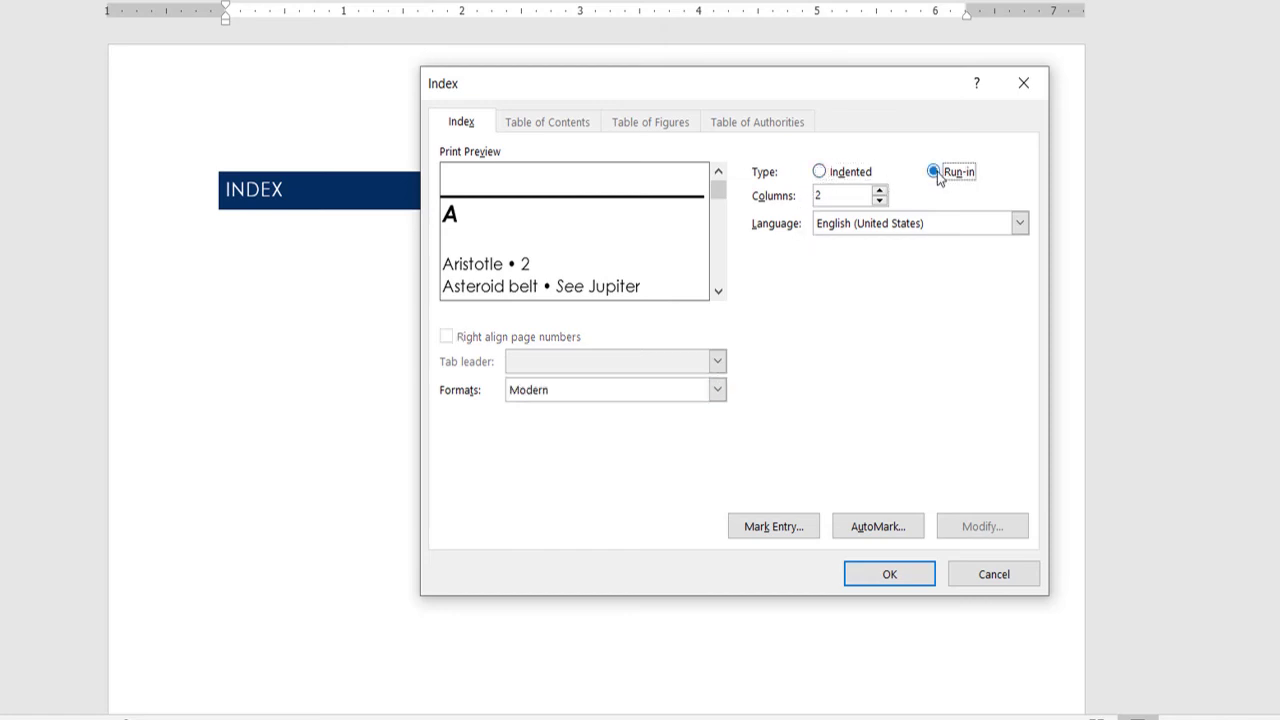
left_click(820, 175)
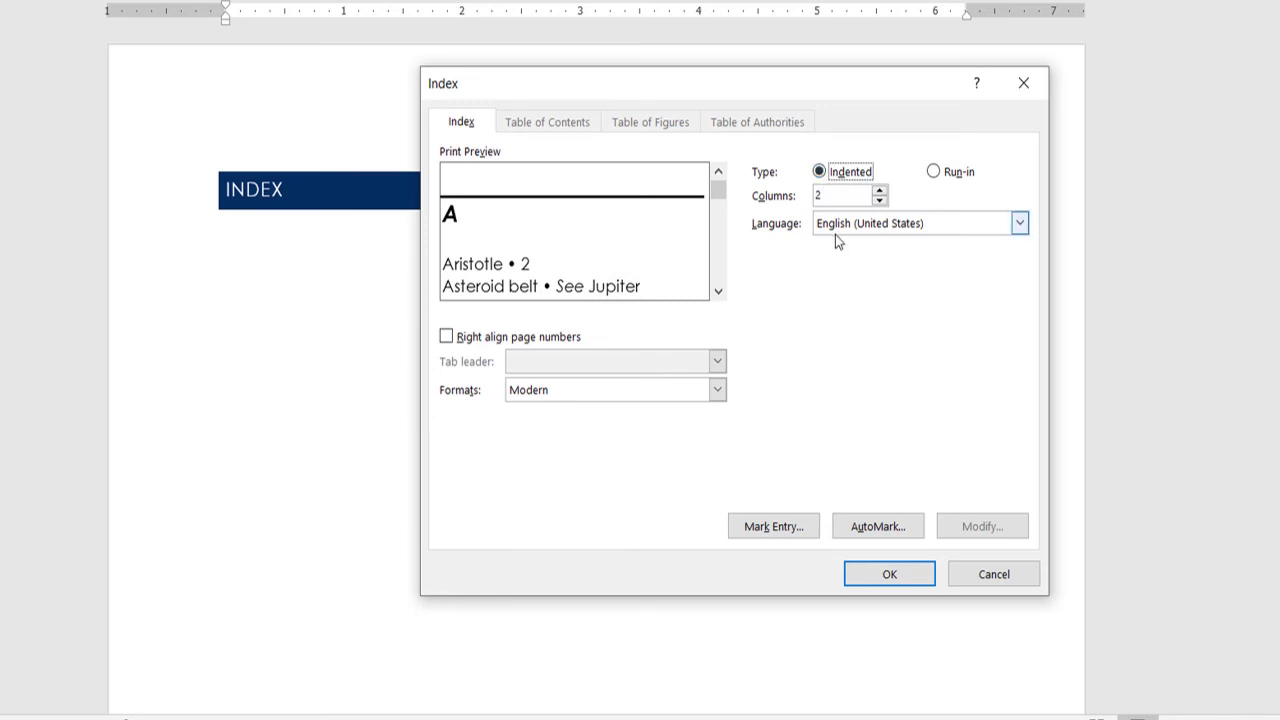
left_click(880, 191)
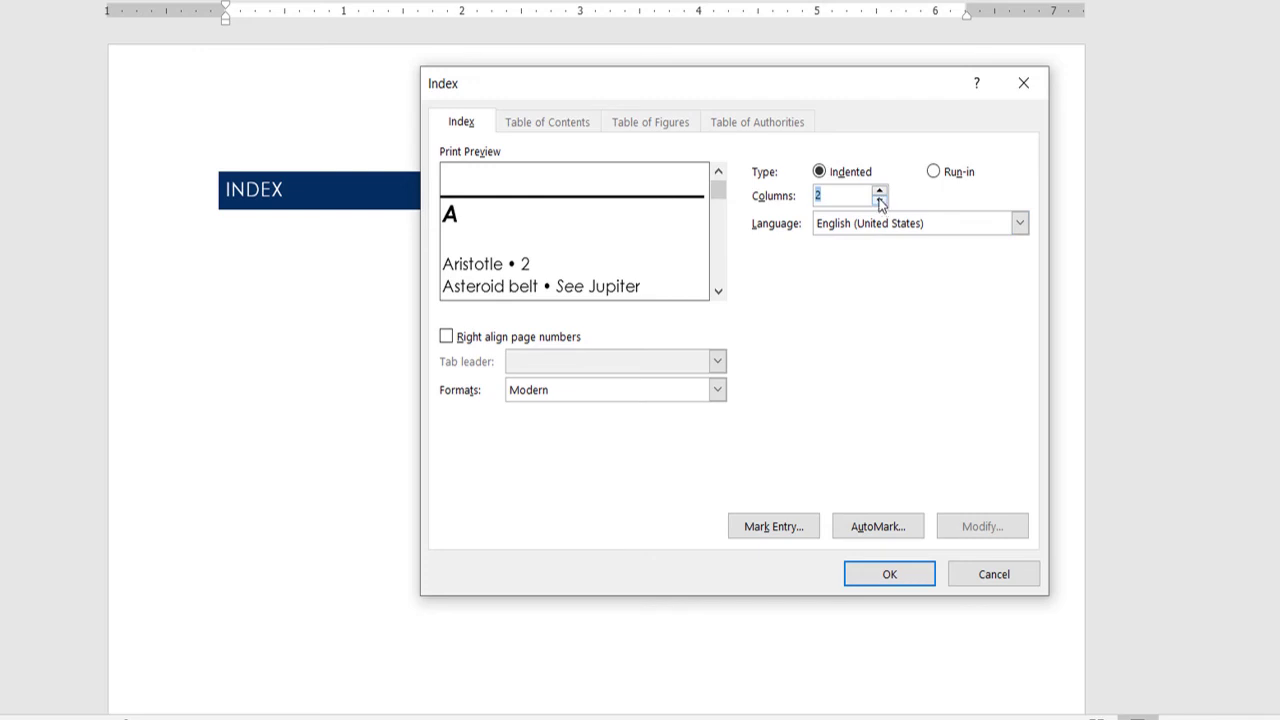
left_click(879, 191)
left_click(887, 579)
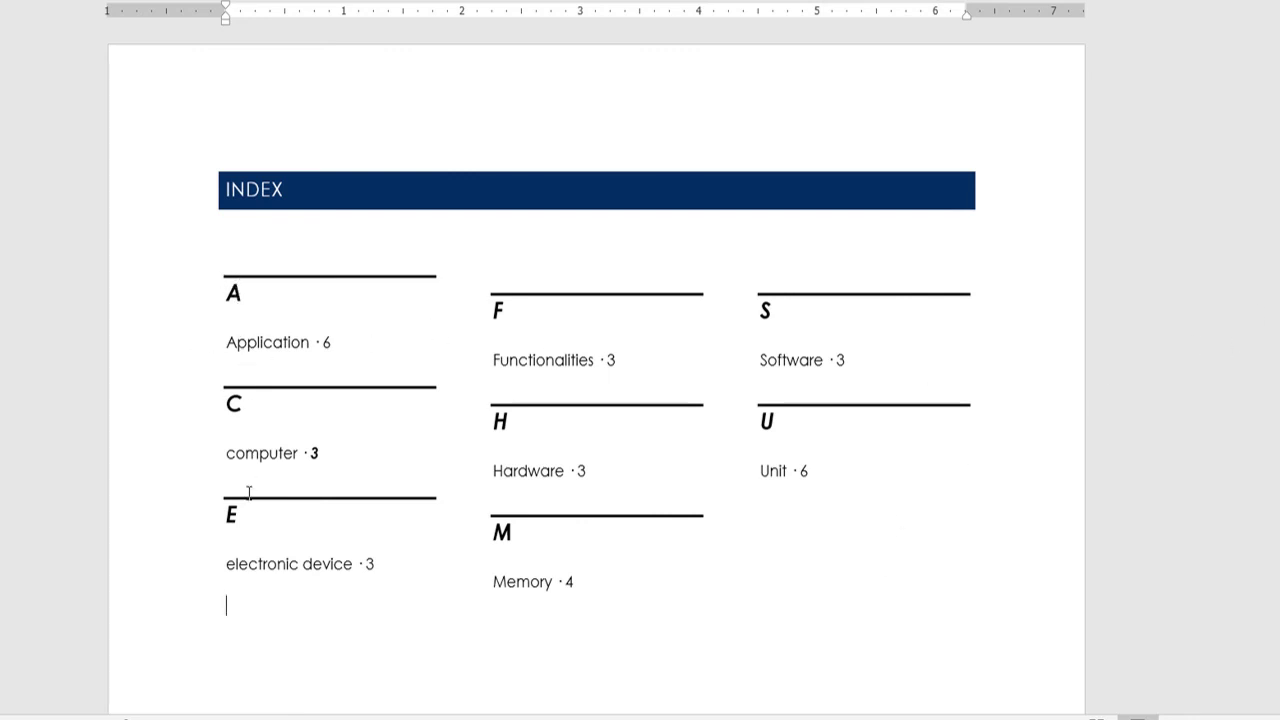
Examine the inserted index's letter headings, entries and page numbers across its three columns.
left_click(236, 348)
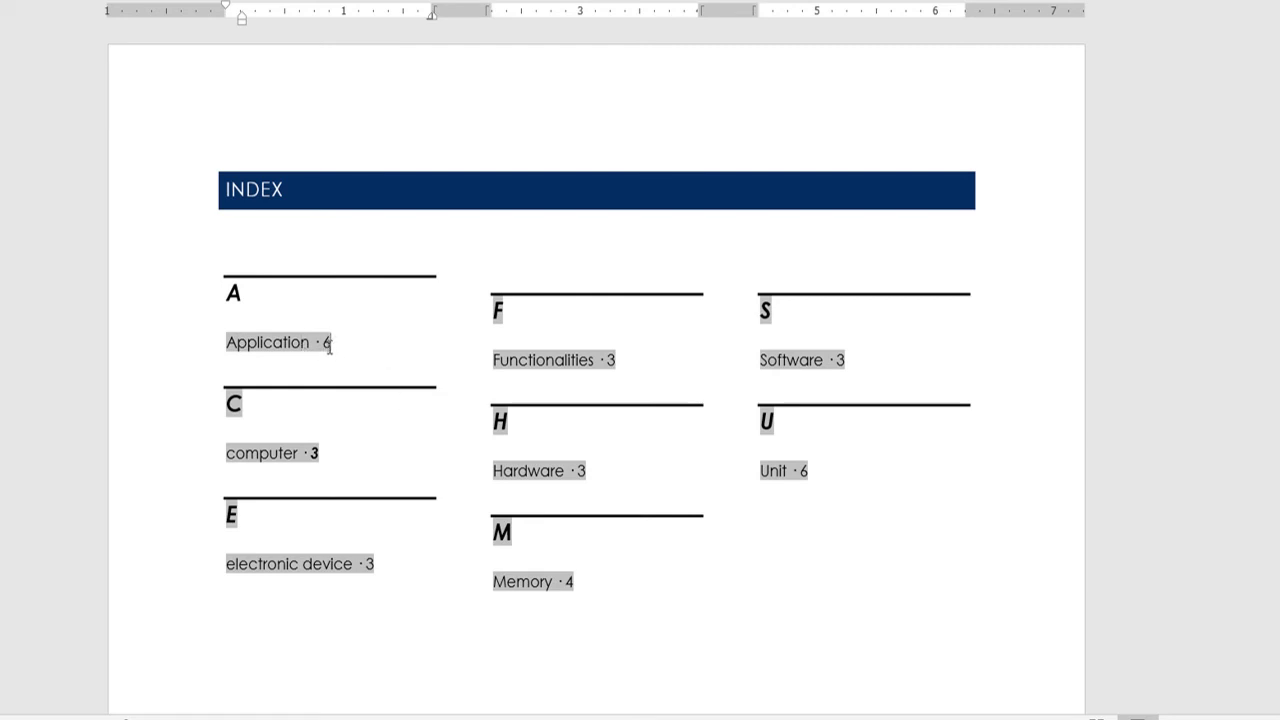
left_click(366, 564)
left_click(324, 452)
left_click_drag(249, 297, 363, 380)
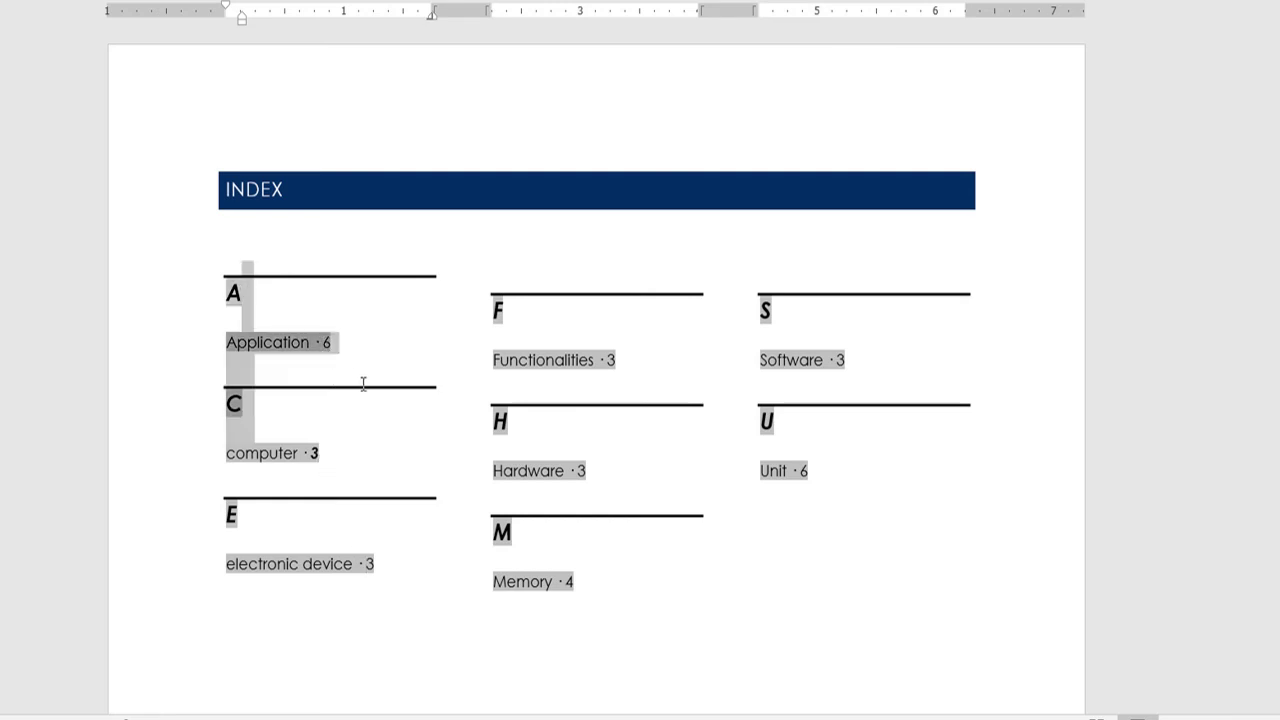
left_click(396, 508)
left_click(614, 607)
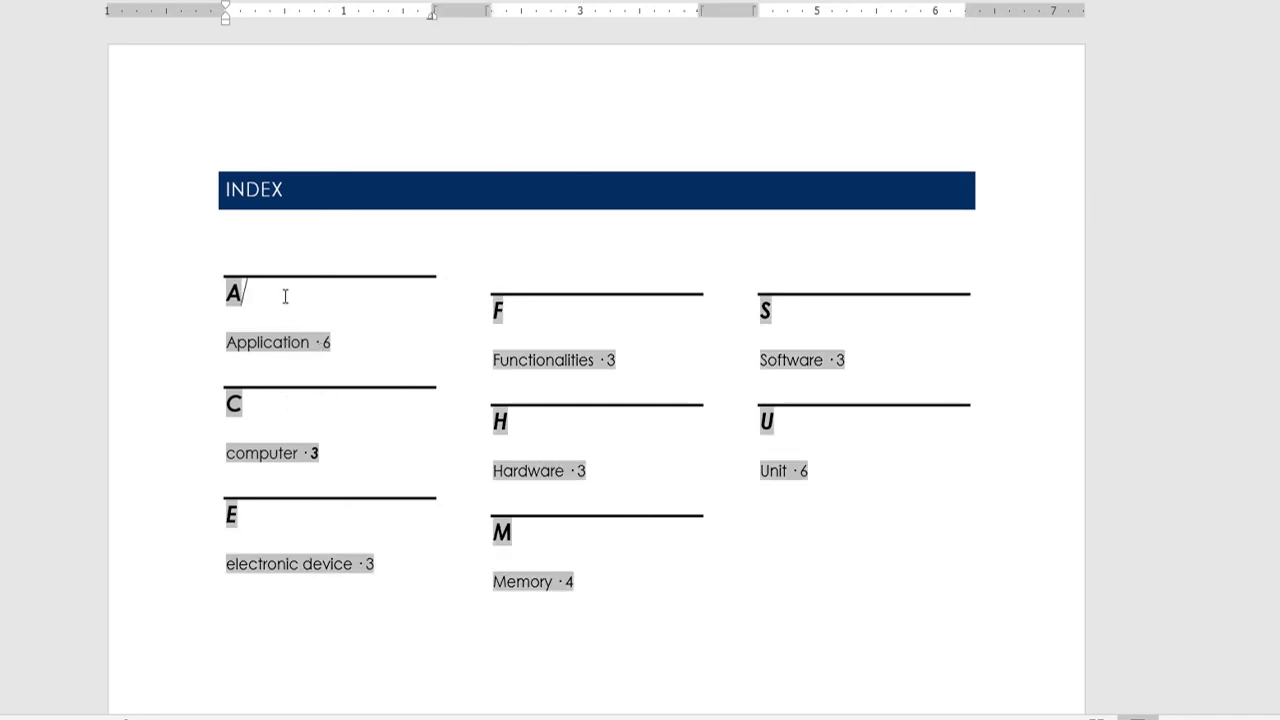
left_click(270, 453)
left_click(312, 514)
left_click(309, 566)
left_click(829, 472)
left_click(583, 603)
left_click(559, 486)
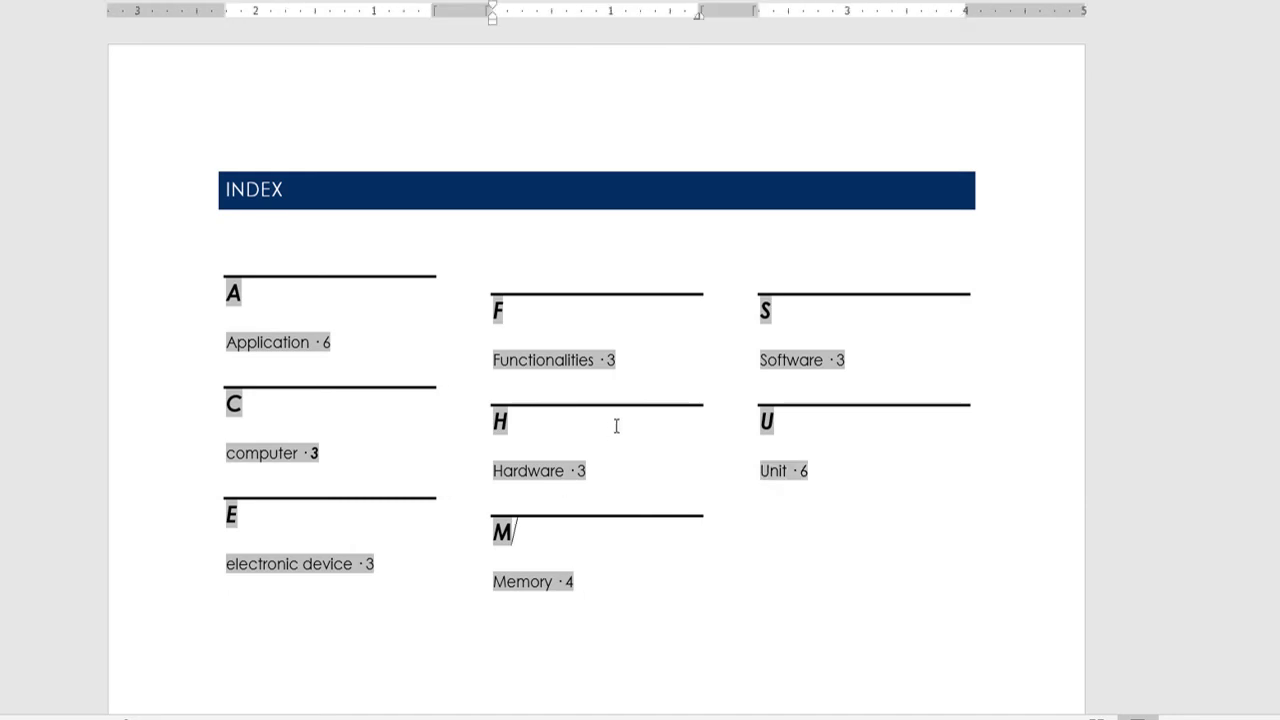
left_click(980, 314)
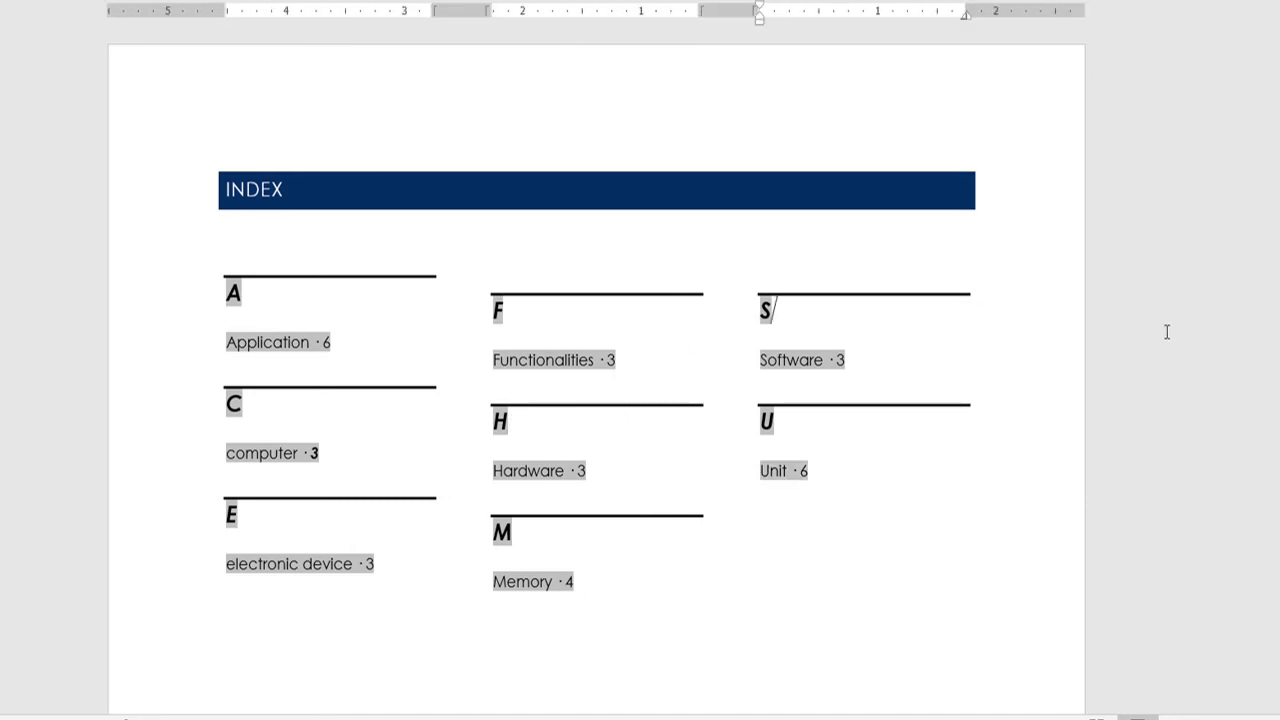
Review the index page as a whole and check the Memory and Application entries.
scroll(640, 400, "down", 5)
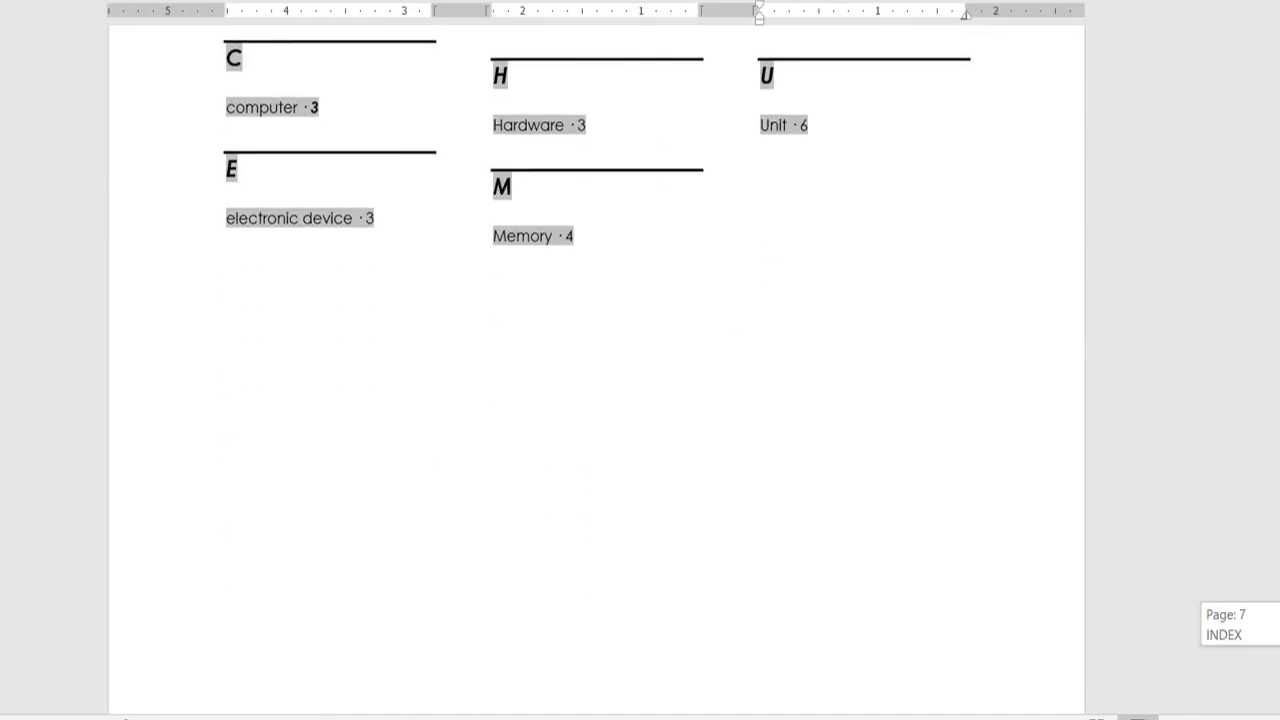
scroll(640, 400, "up", 4)
scroll(640, 400, "up", 4)
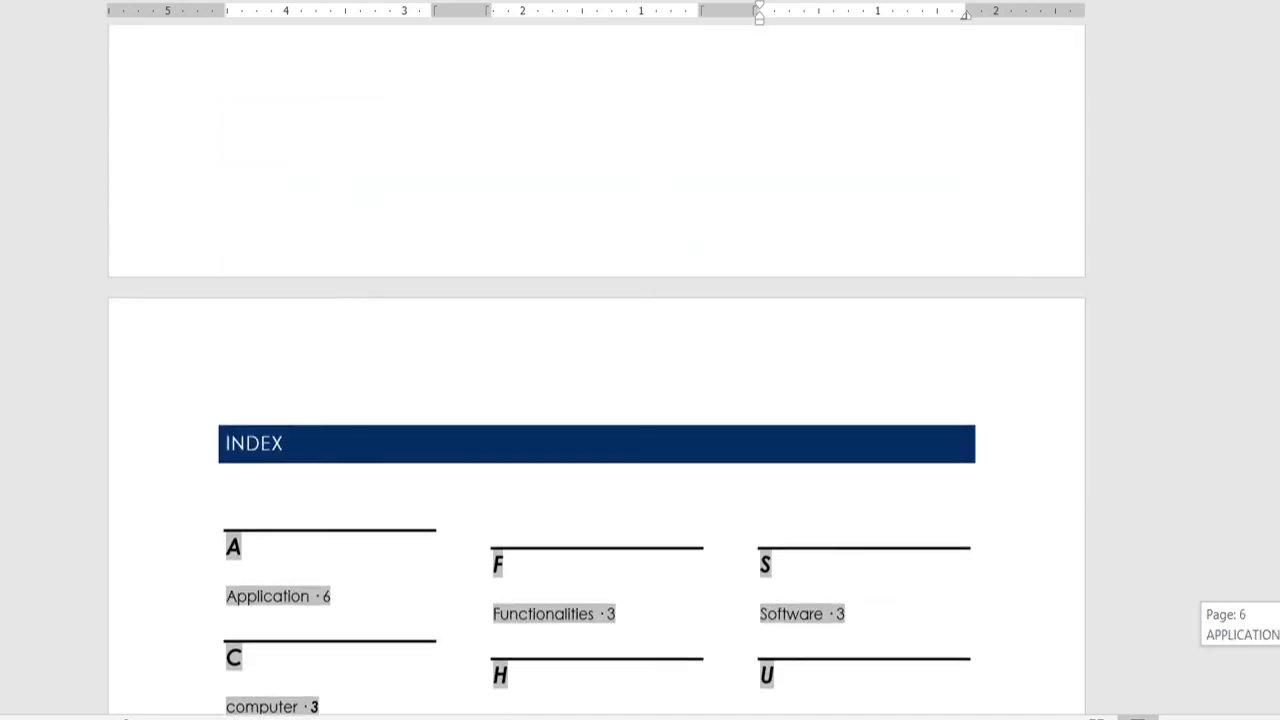
scroll(640, 400, "down", 5)
scroll(871, 357, "up", 1)
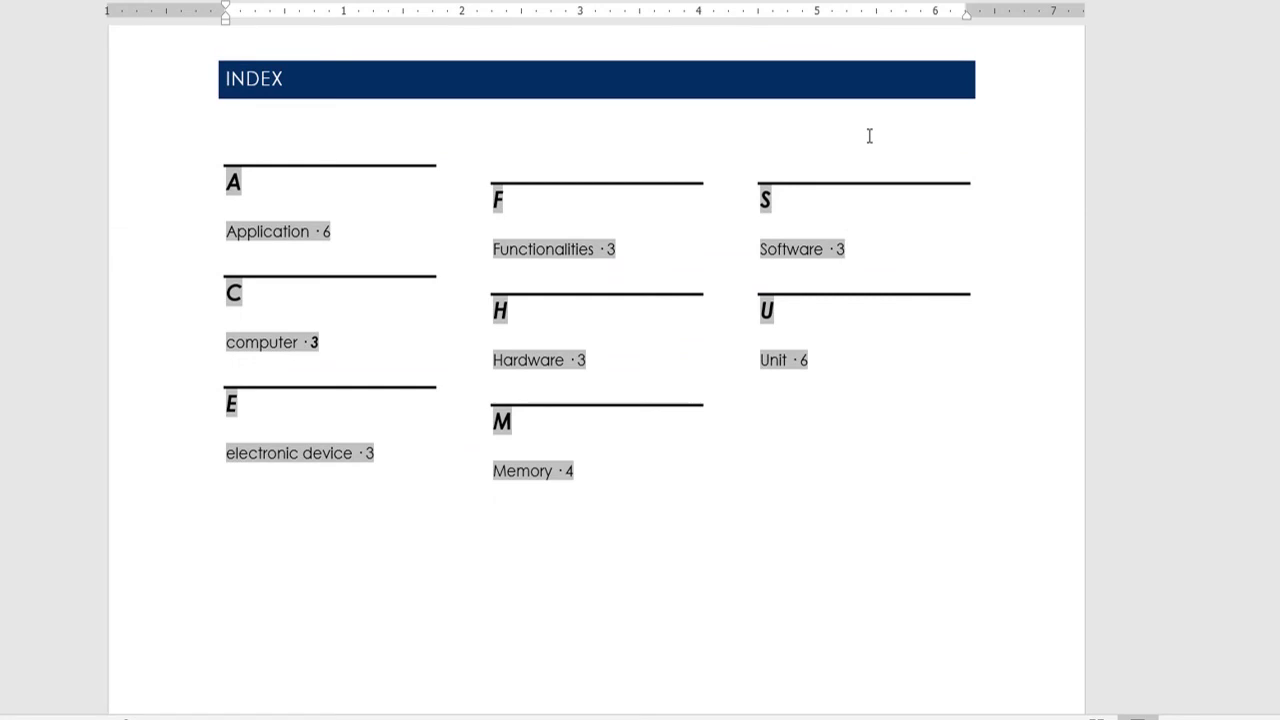
left_click(531, 475)
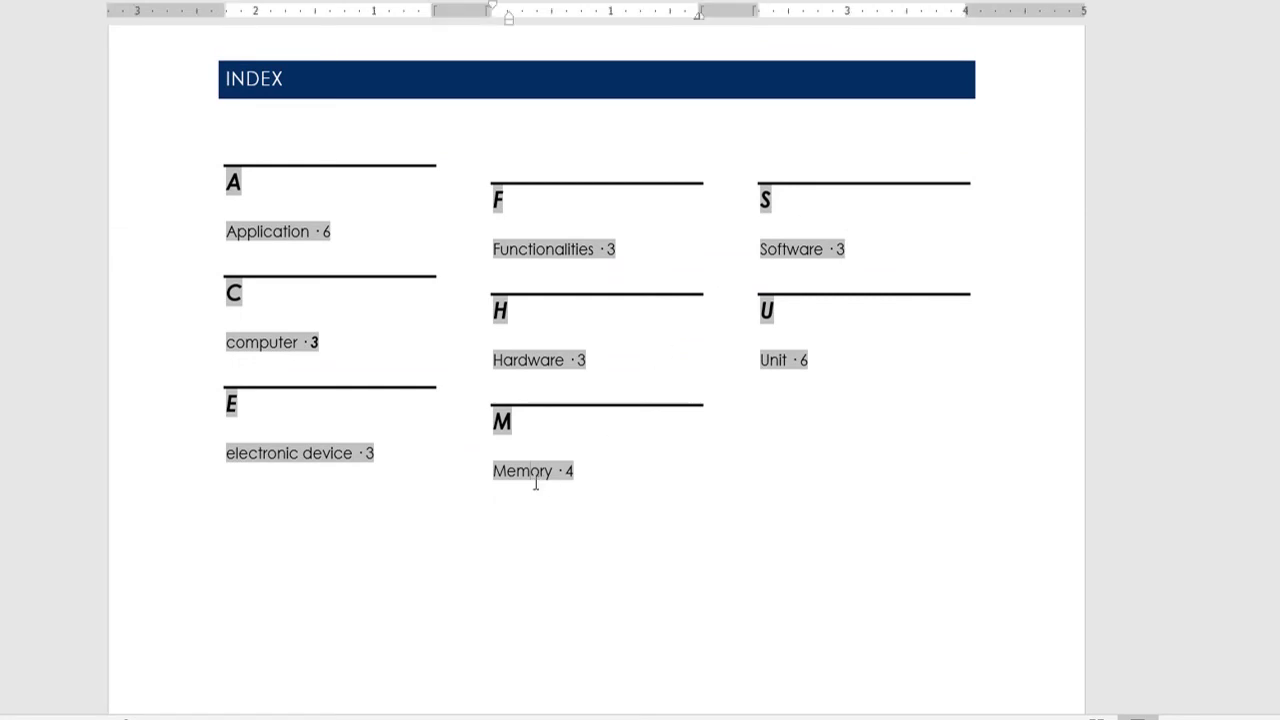
left_click(350, 236)
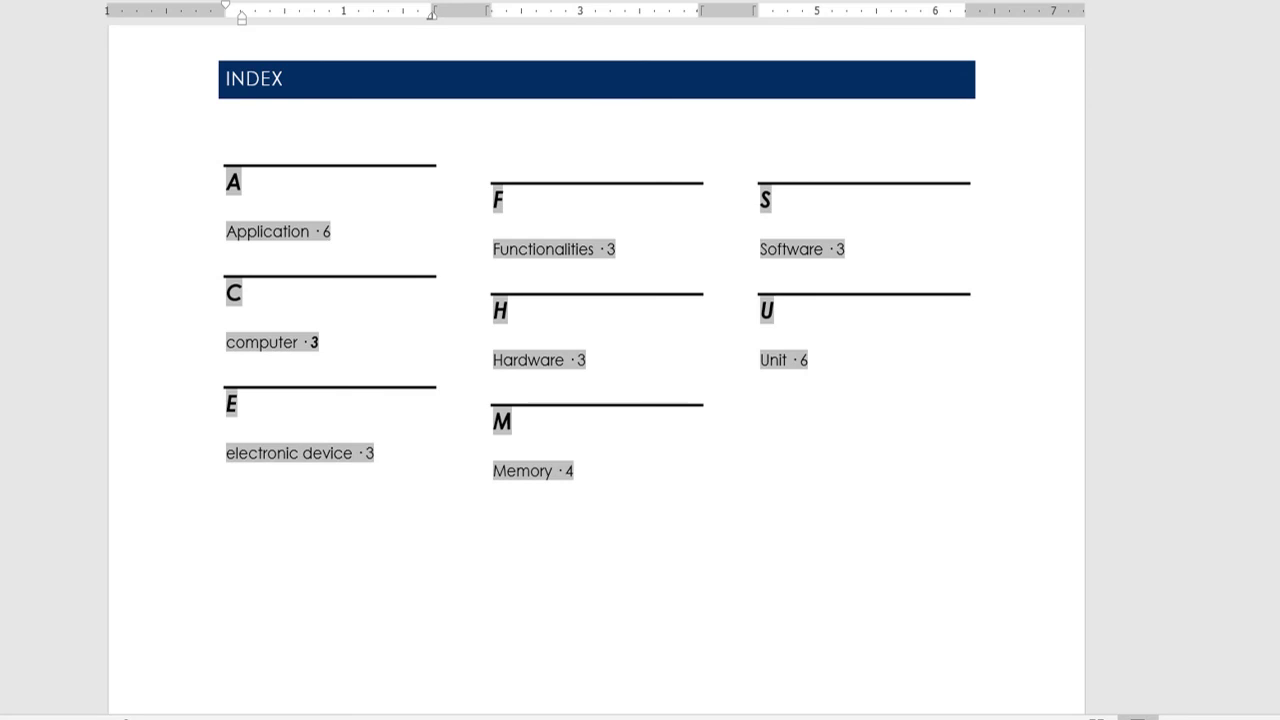
Examine the Memory entry's page numbers in the other open document's index and return to the current document.
left_click(479, 672)
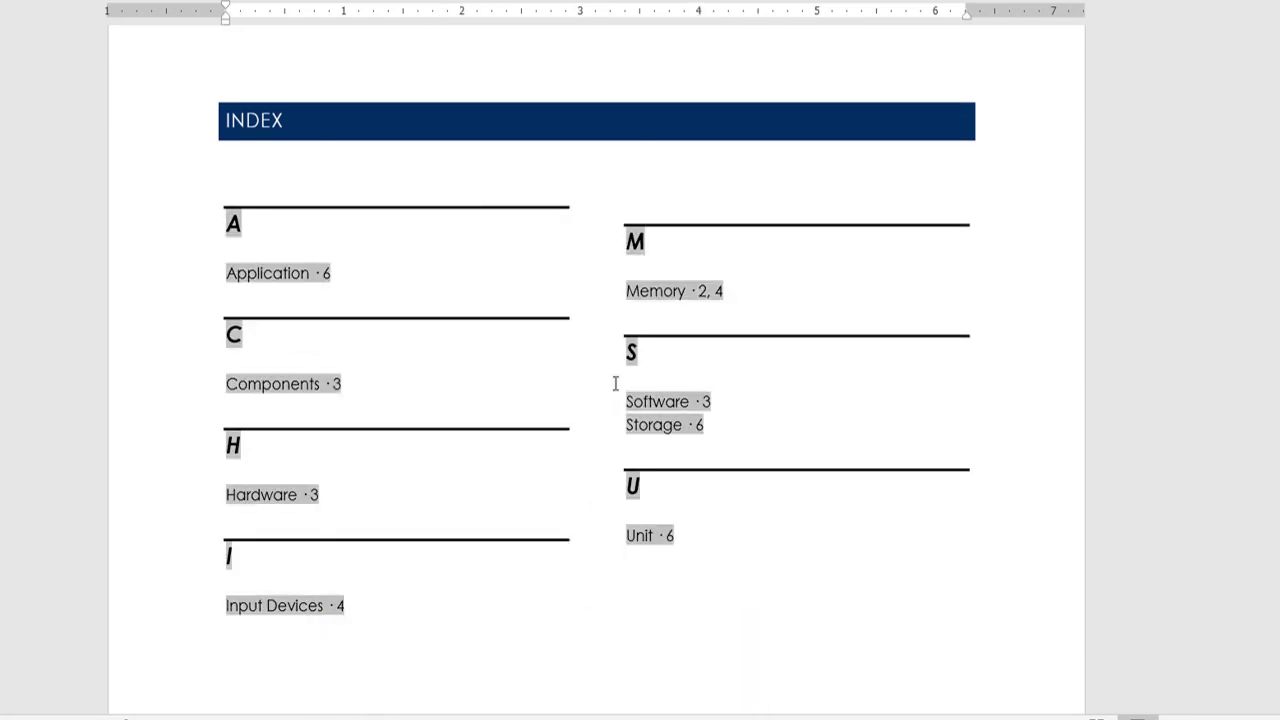
left_click(727, 290)
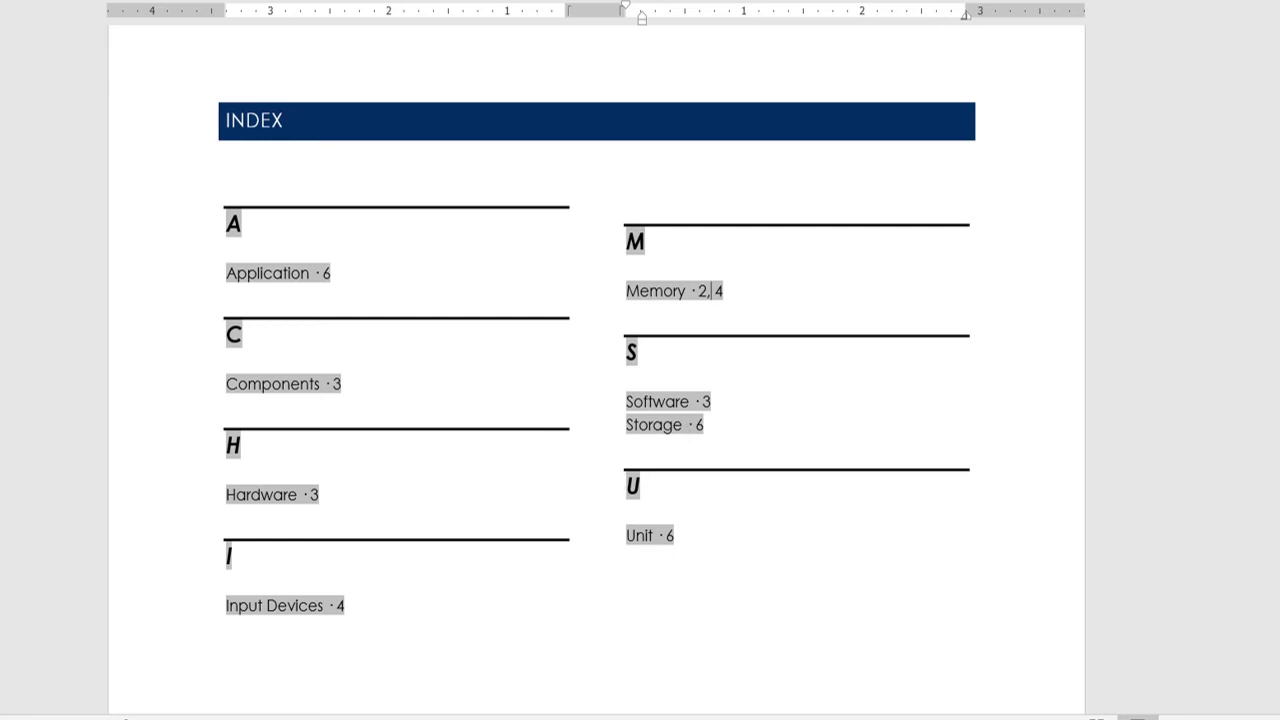
mouse_move(598, 712)
left_click(600, 690)
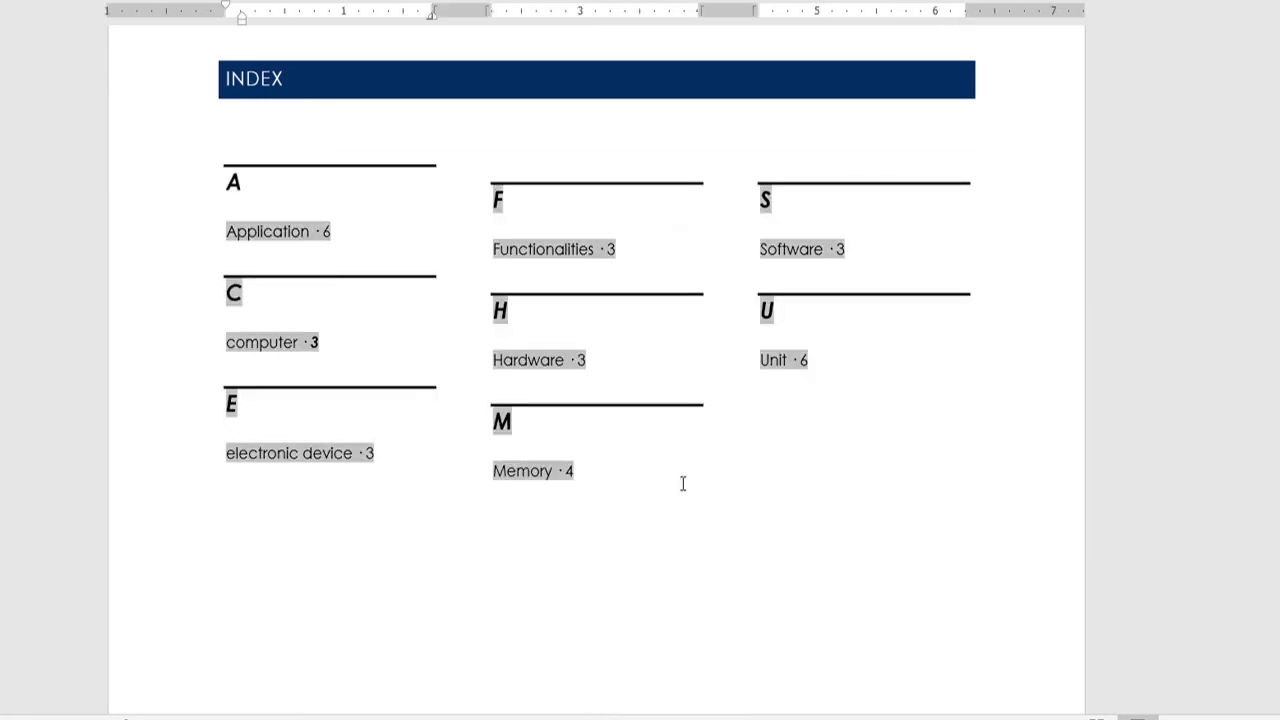
left_click(845, 486)
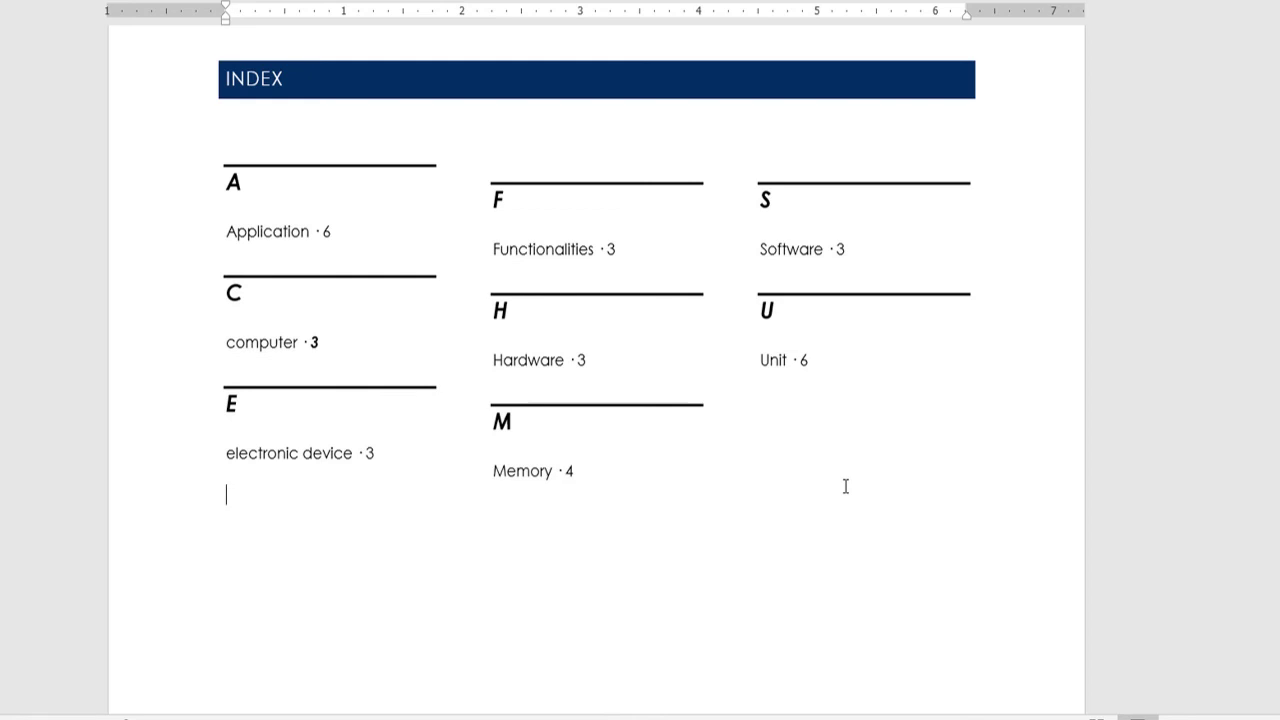